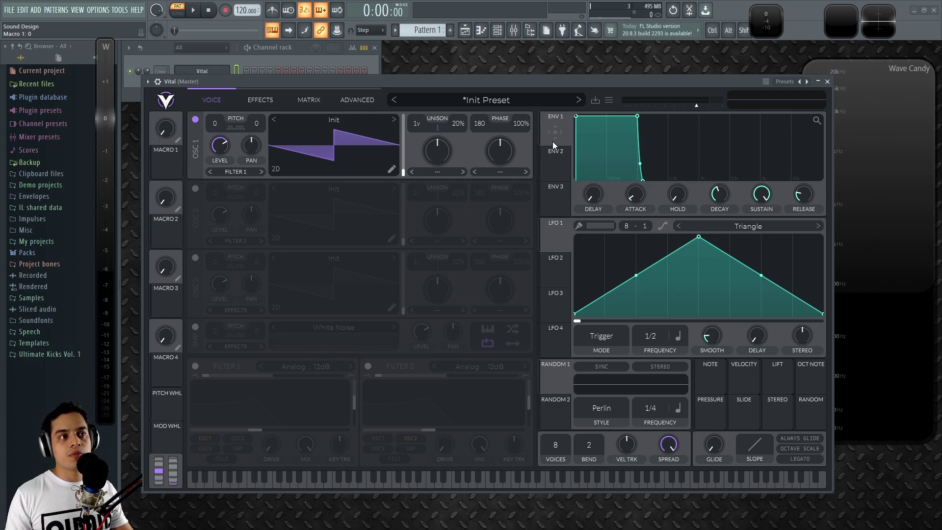
Step: Set oscillator 1 to 5 unison voices and assign Macro 1 to its pitch transpose, unison detune and phase randomization
click(555, 163)
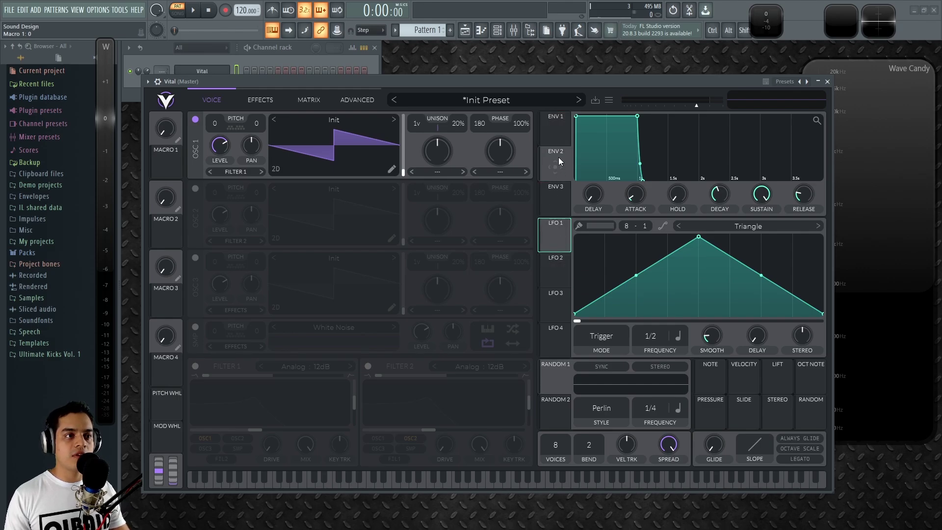
drag(558, 137, 184, 152)
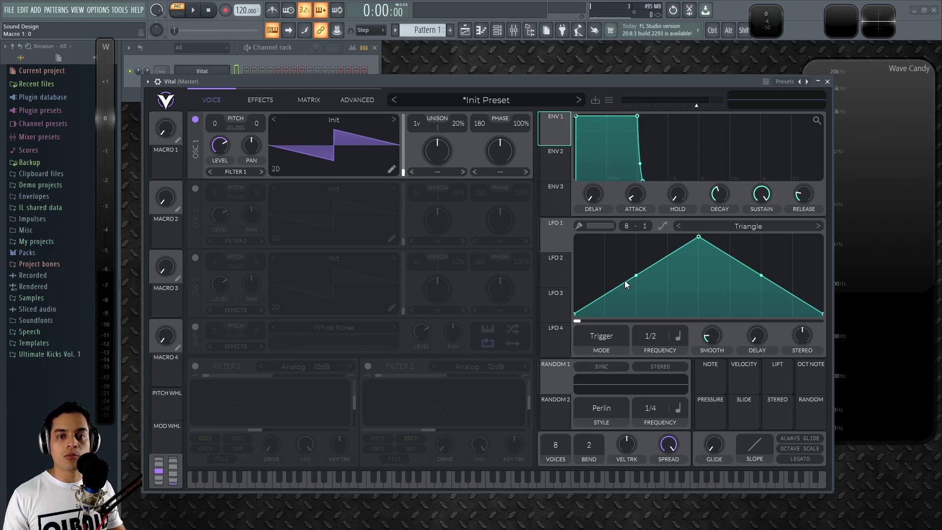
drag(163, 166, 215, 130)
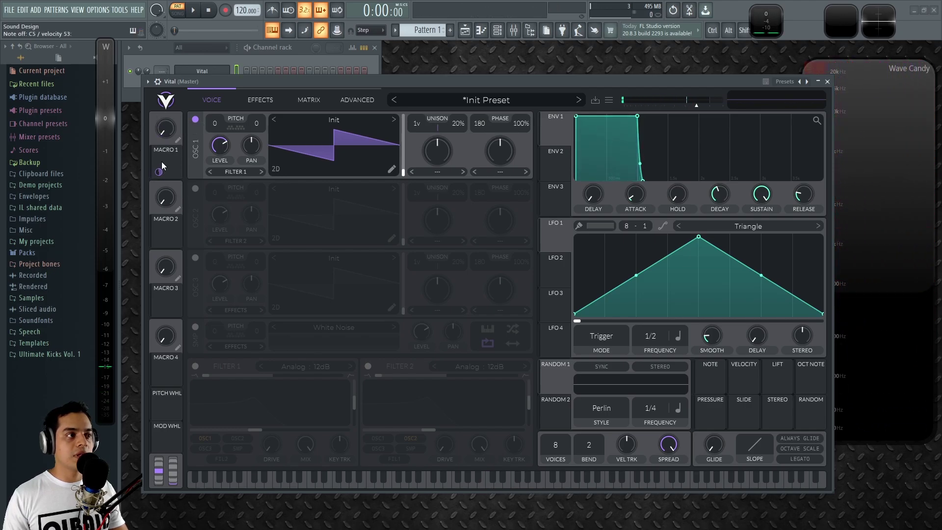
drag(158, 172, 425, 123)
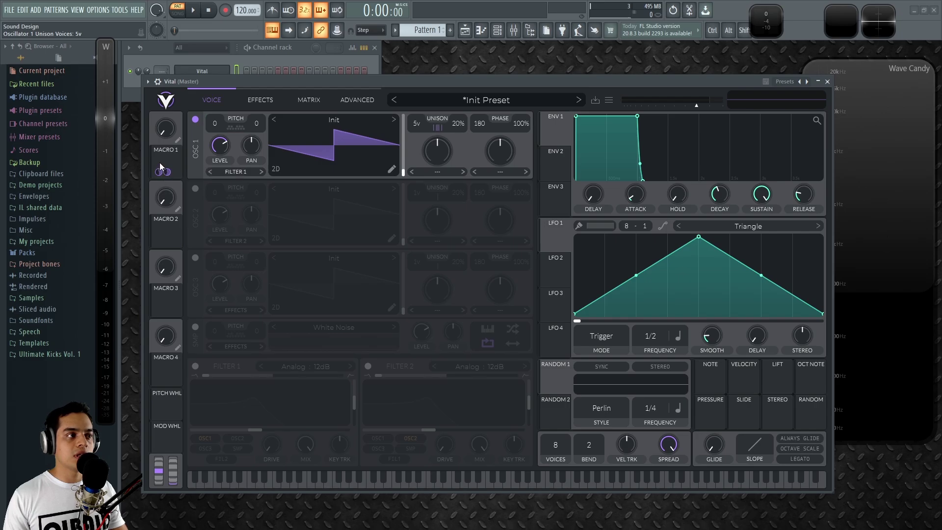
drag(163, 161, 524, 130)
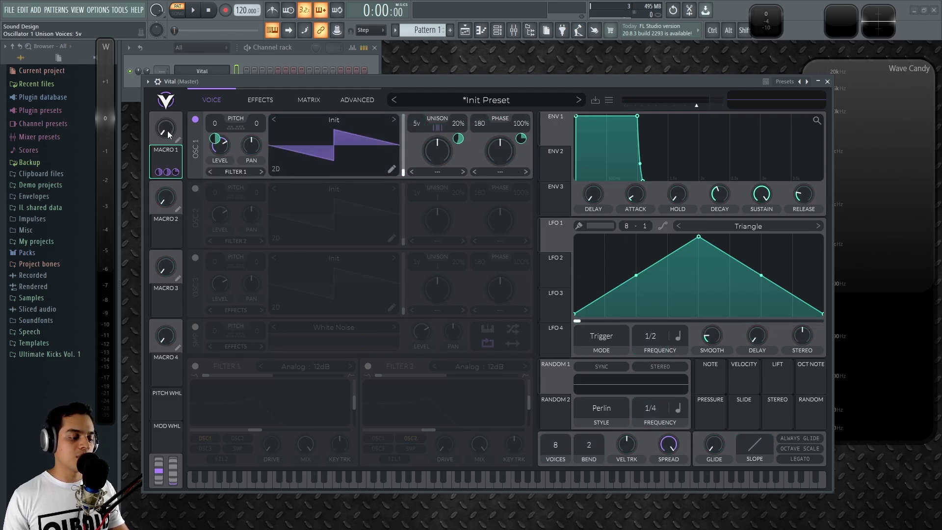
Step: Sweep Macro 1 while playing a note to audition the assigned oscillator 1 parameters
drag(167, 130, 177, 24)
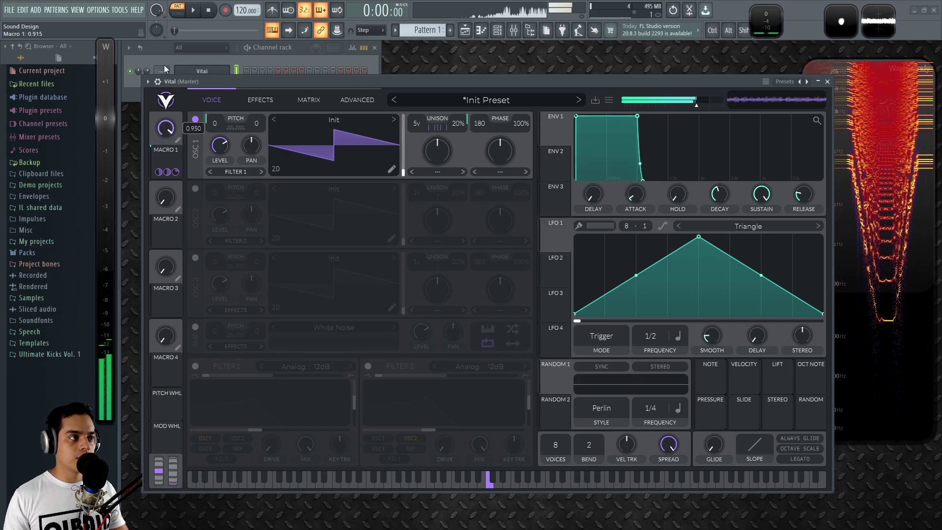
drag(165, 55, 225, 128)
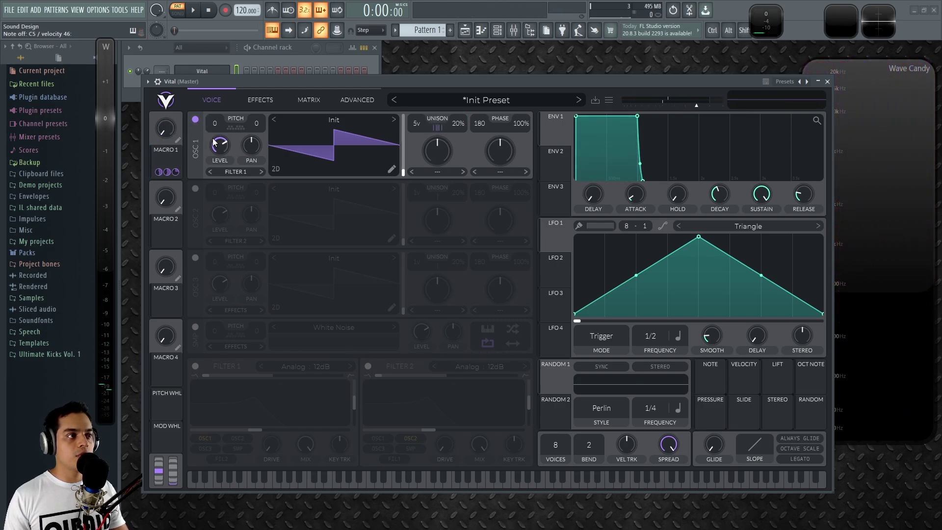
drag(216, 139, 169, 134)
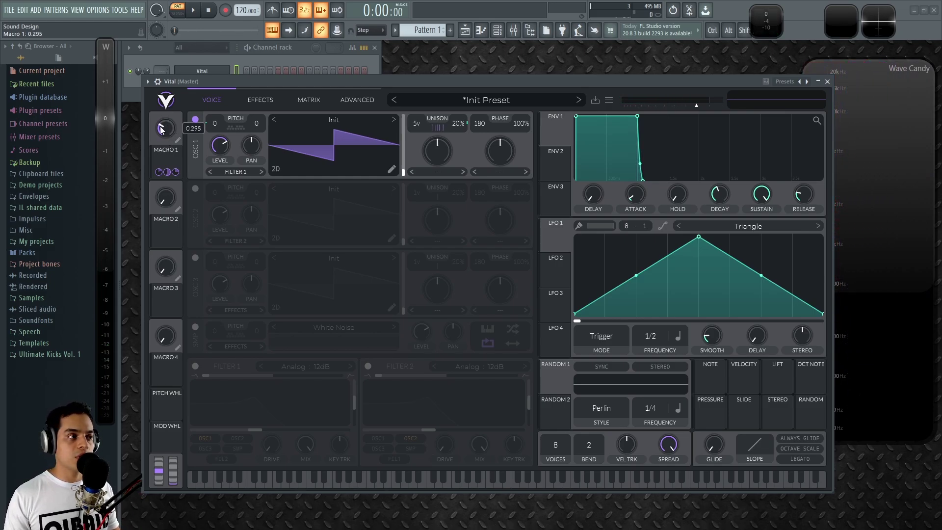
right_click(161, 129)
key(Escape)
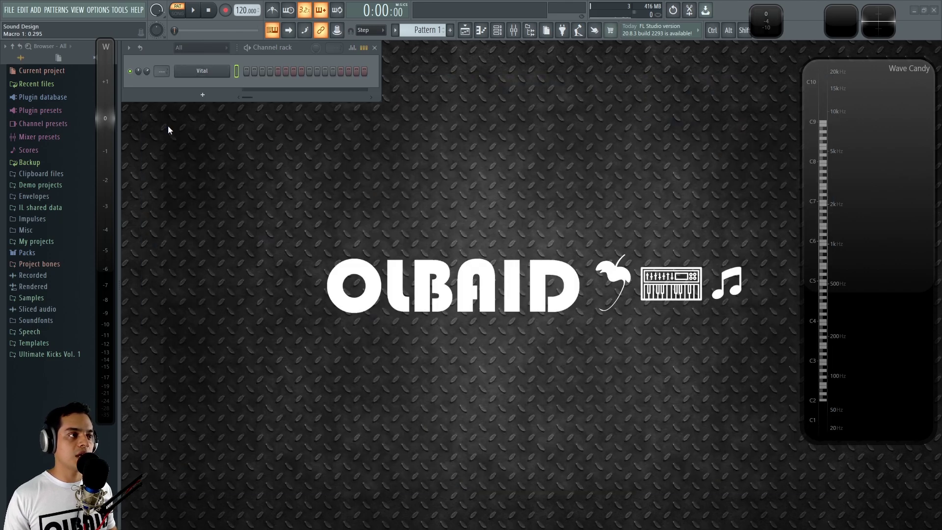
click(202, 72)
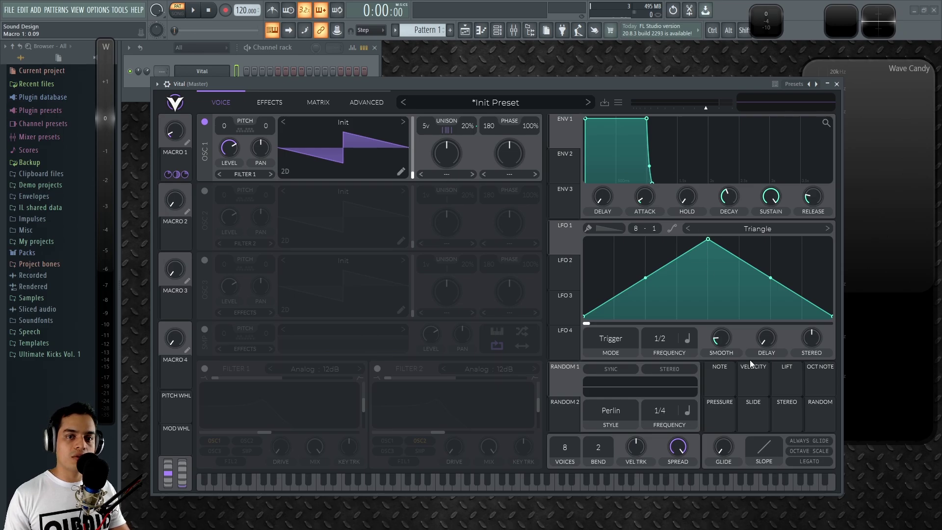
Step: Adjust Macro 1 and examine the automation and controller-link options for the last tweaked parameter
drag(173, 132, 176, 103)
click(119, 9)
click(120, 10)
click(119, 11)
mouse_move(147, 131)
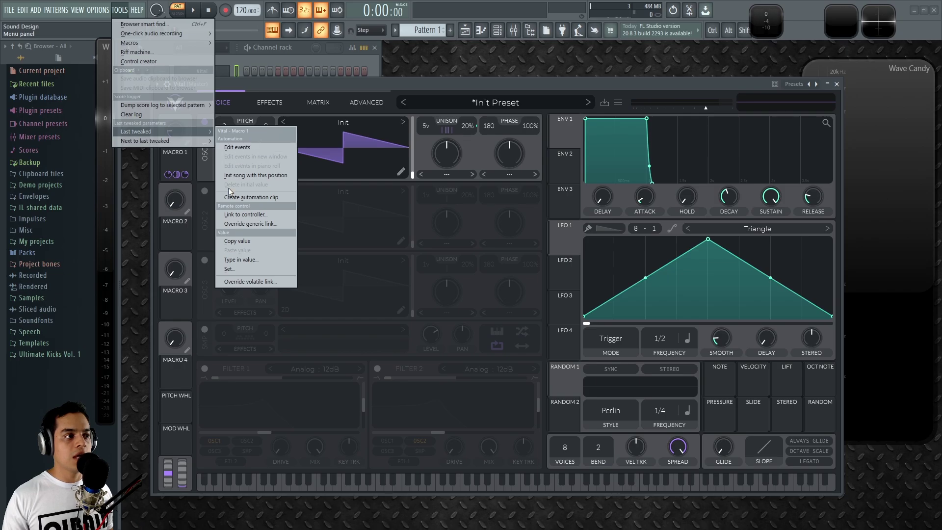
click(369, 83)
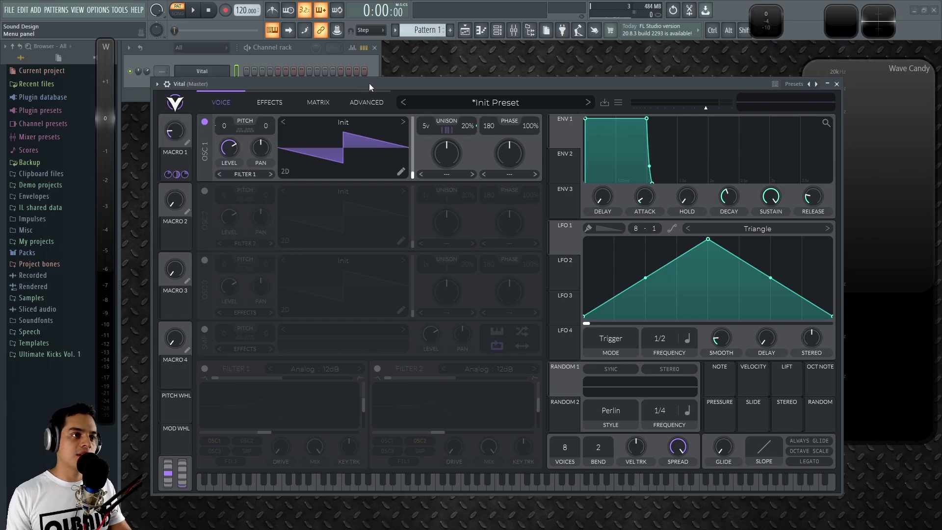
right_click(171, 133)
click(342, 83)
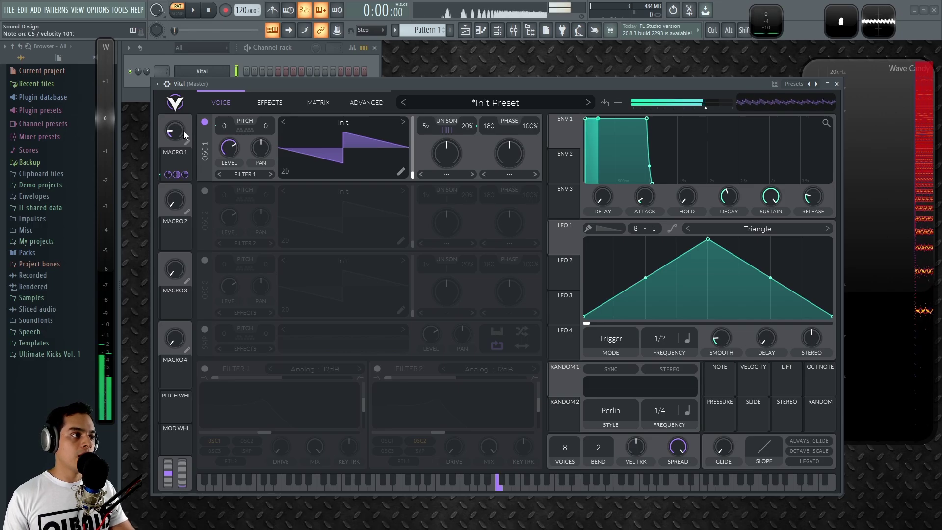
Step: Sweep Macro 1 while a note plays, rename it PODER and turn it down to zero
drag(268, 90, 251, 91)
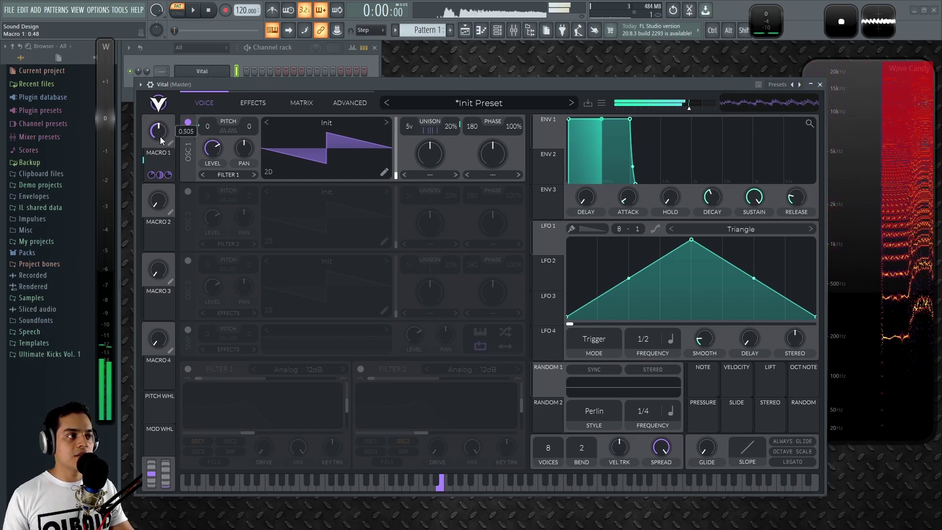
drag(160, 136, 160, 158)
drag(256, 87, 274, 92)
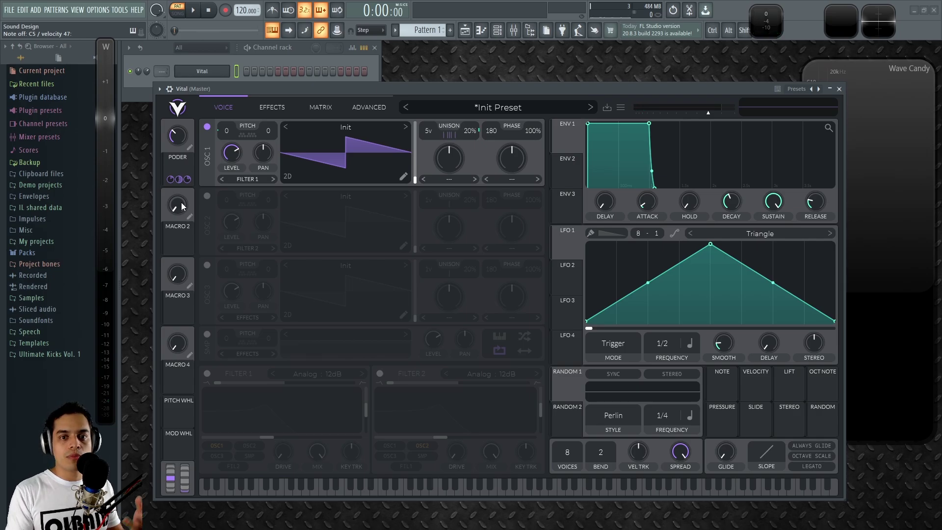
drag(179, 142, 182, 182)
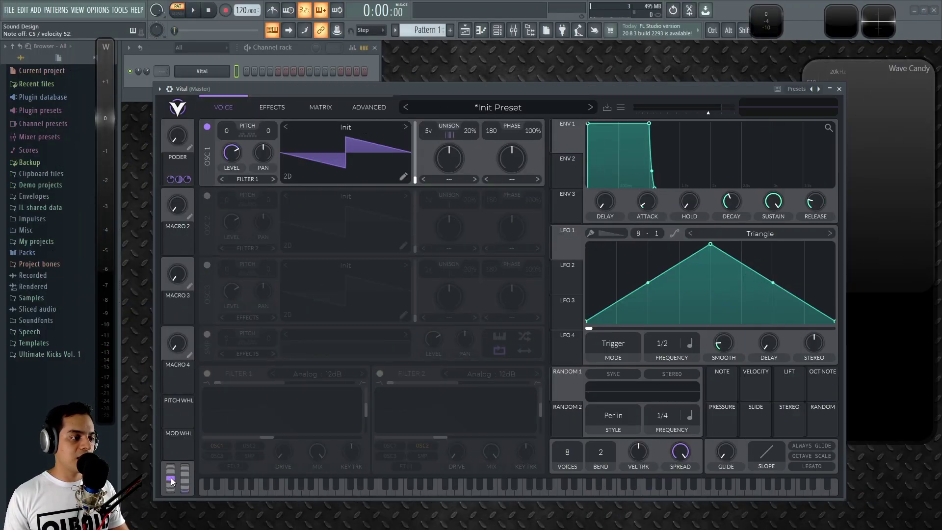
Step: Play notes while bending the pitch wheel and raising the mod wheel to about 0.13
key(z)
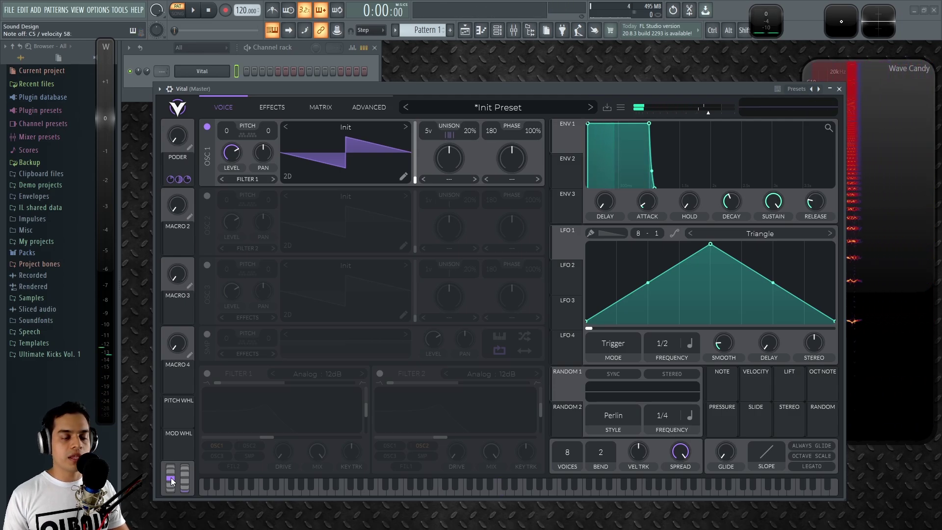
key(z)
mouse_move(173, 478)
mouse_down()
mouse_move(178, 425)
mouse_move(164, 493)
mouse_up()
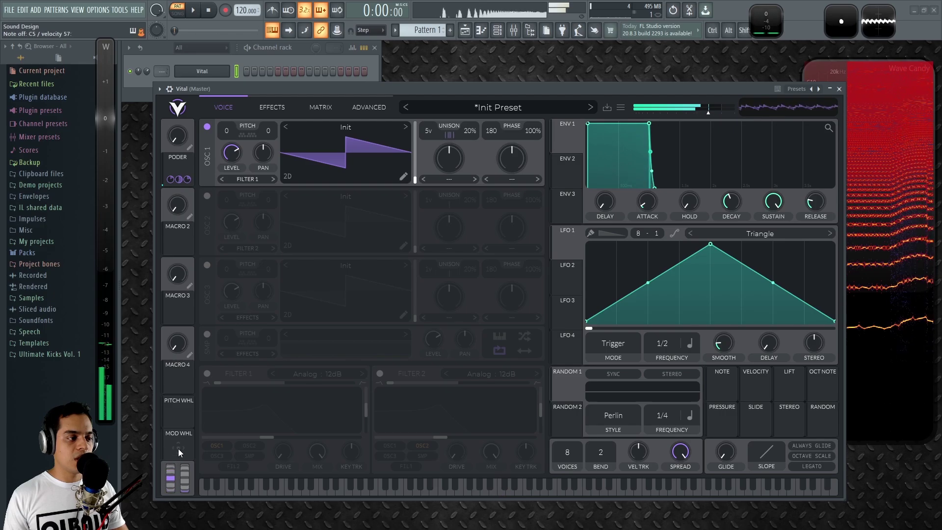
drag(423, 90, 428, 87)
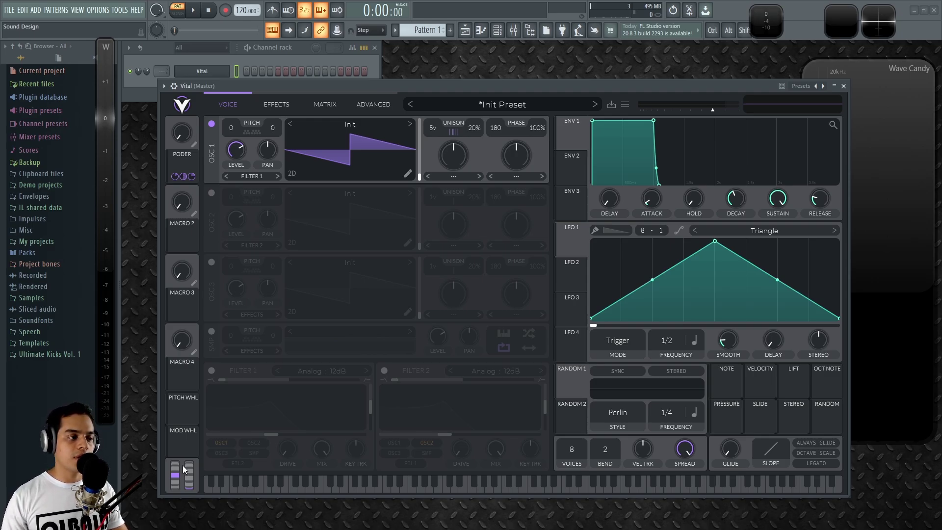
drag(175, 479, 174, 490)
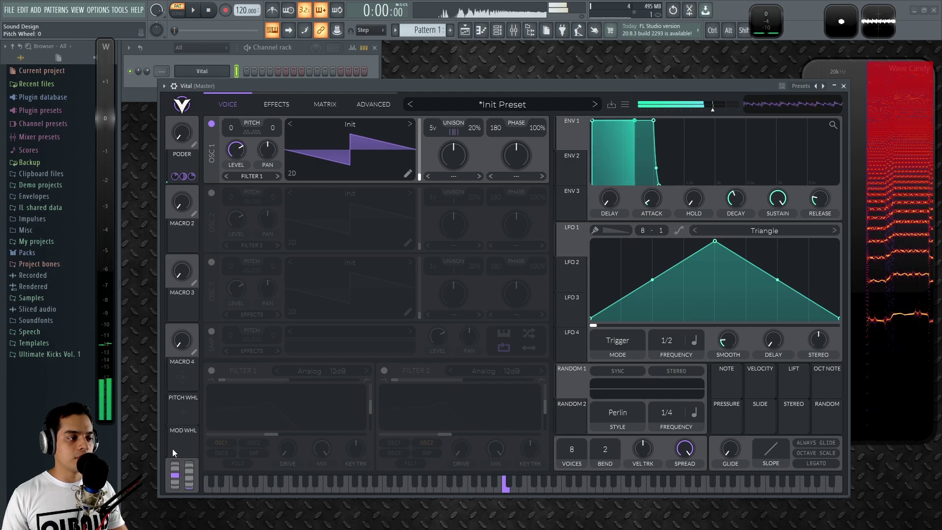
drag(187, 477, 201, 437)
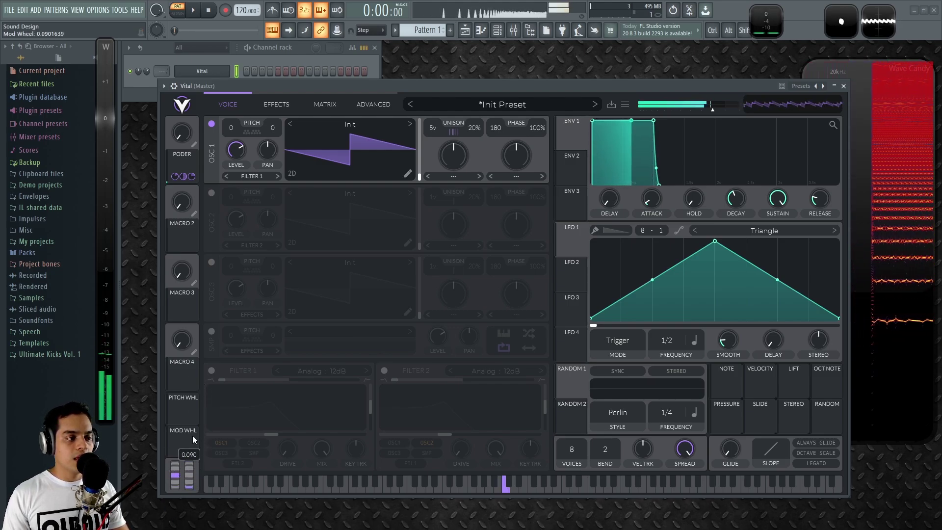
drag(200, 457, 199, 435)
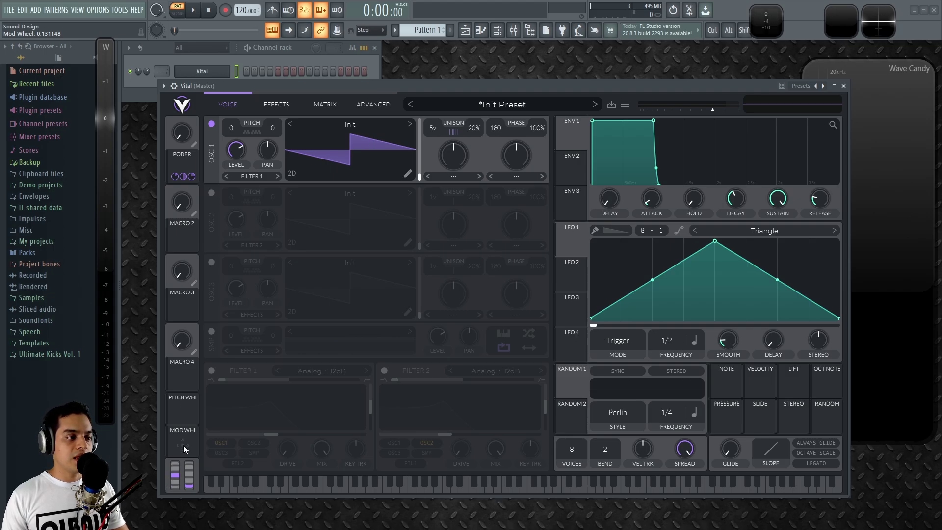
Step: Assign the pitch wheel to oscillator 1's pan, and the mod wheel to its pan and unison detune
drag(178, 411, 267, 152)
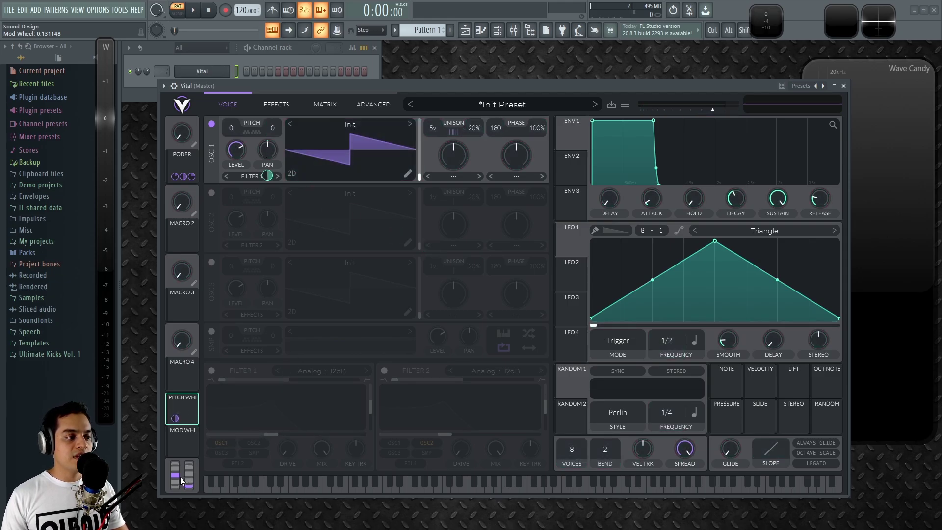
mouse_move(174, 478)
mouse_down()
mouse_move(186, 398)
mouse_move(190, 455)
mouse_move(178, 446)
mouse_move(184, 411)
mouse_move(174, 495)
mouse_move(181, 490)
mouse_up()
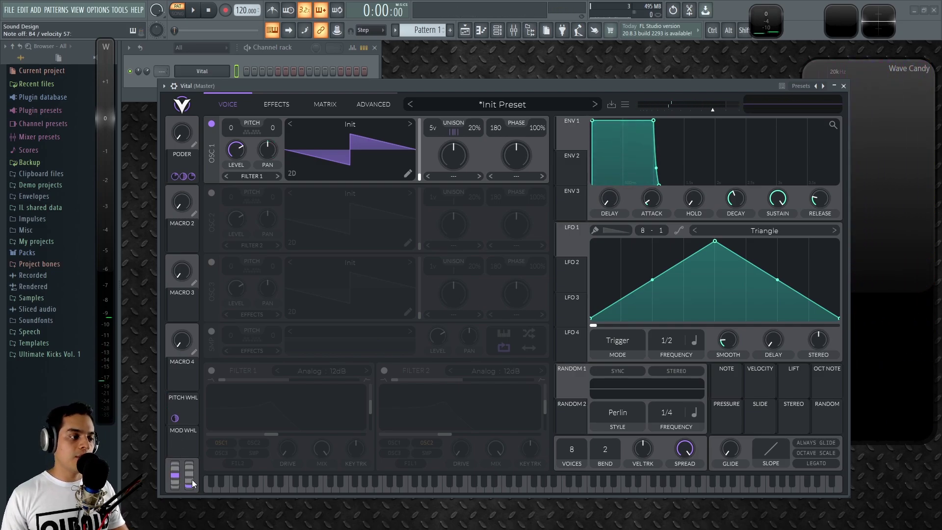
mouse_move(183, 444)
mouse_down()
mouse_move(264, 205)
mouse_move(267, 149)
mouse_up()
mouse_move(183, 444)
mouse_down()
mouse_move(404, 190)
mouse_move(474, 129)
mouse_up()
Step: Set oscillator 1's spectral morph to Smear and assign the mod wheel to the morph amount
click(454, 173)
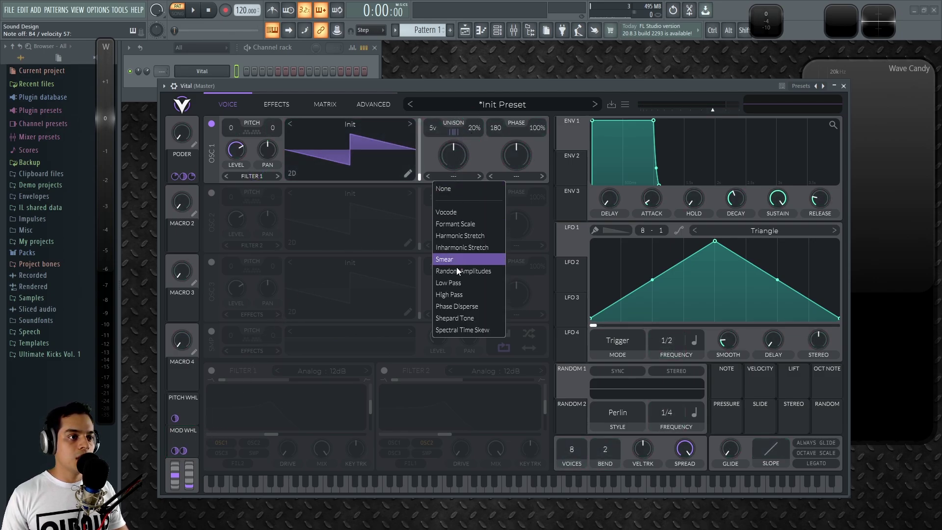
click(455, 257)
drag(182, 448, 453, 155)
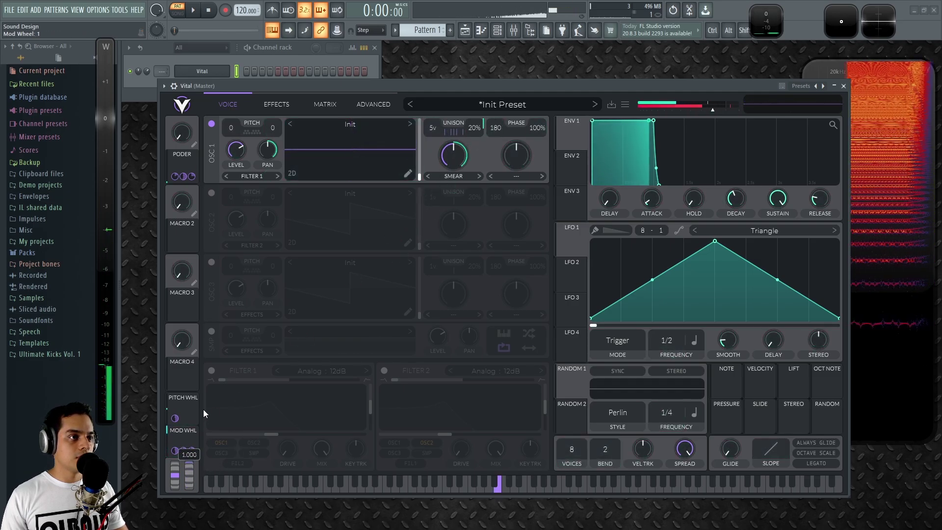
Step: Sweep the mod wheel through its range, return it to 0, and bend the pitch wheel to hear the assignments
mouse_move(188, 494)
mouse_down()
mouse_move(195, 475)
mouse_move(199, 487)
mouse_move(188, 458)
mouse_move(199, 358)
mouse_move(201, 493)
mouse_up()
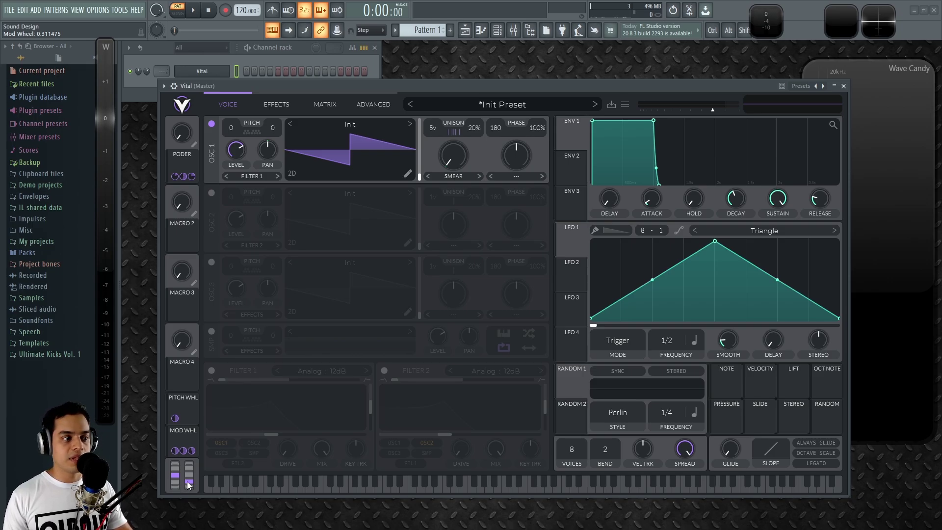
drag(187, 483, 196, 426)
drag(192, 454, 188, 493)
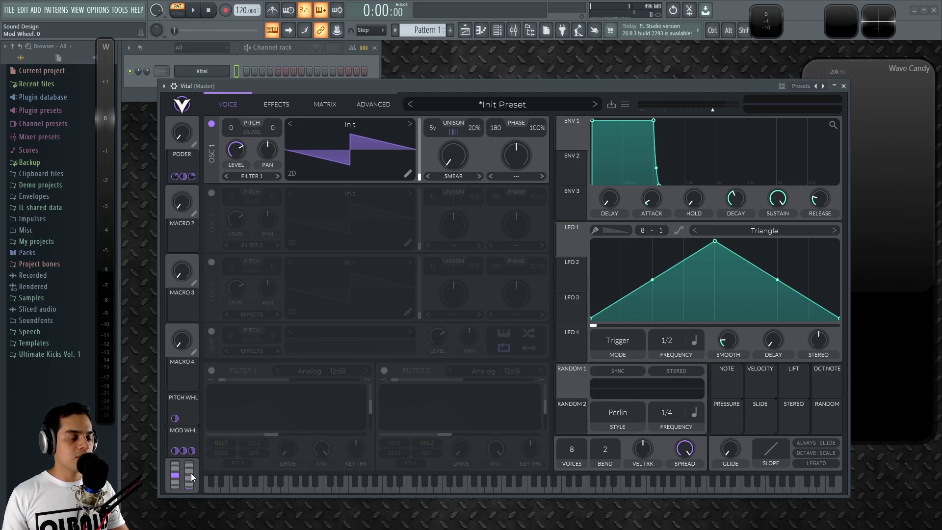
mouse_move(172, 481)
mouse_down()
mouse_move(179, 455)
mouse_move(164, 488)
mouse_up()
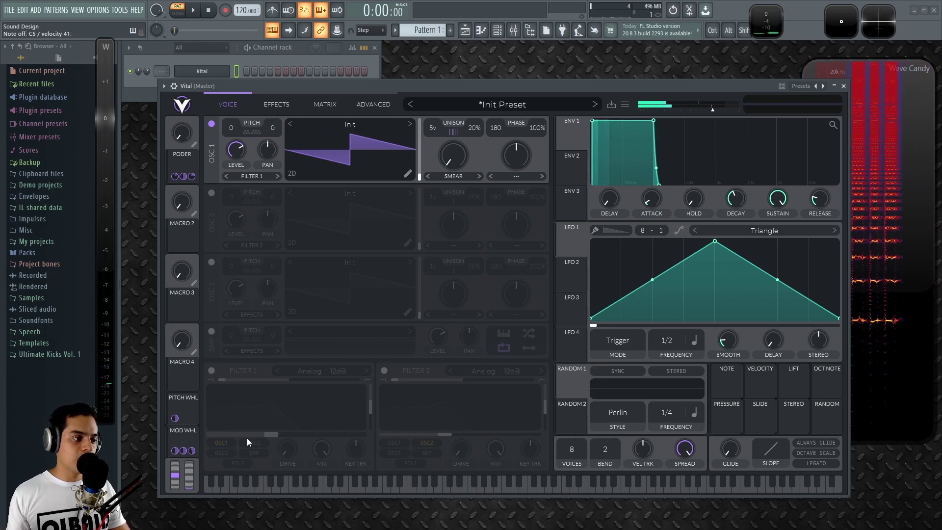
Step: Initialize the preset to clear all modulation assignments and play a test note
click(625, 104)
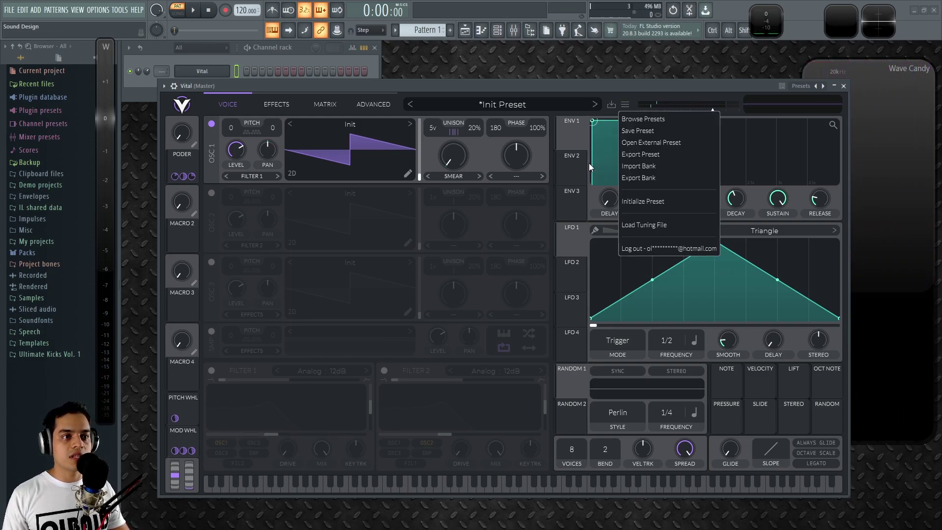
click(686, 206)
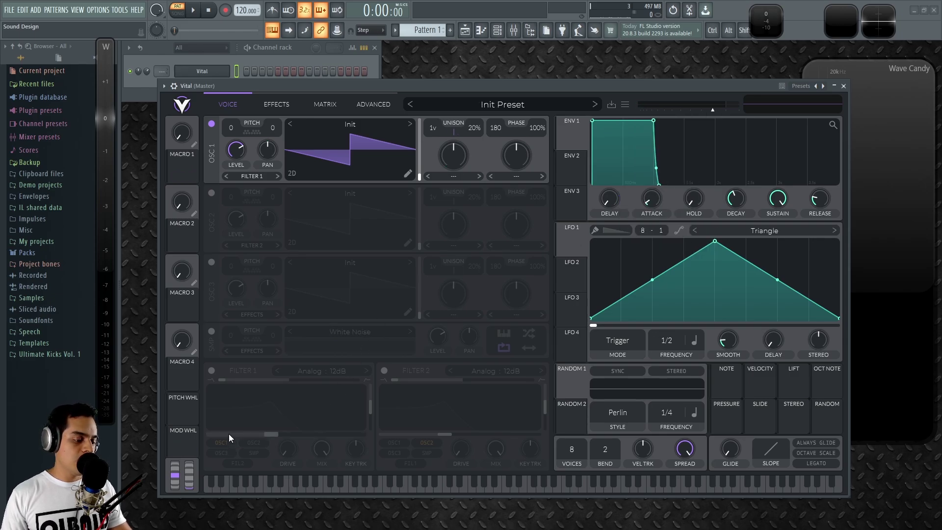
key(z)
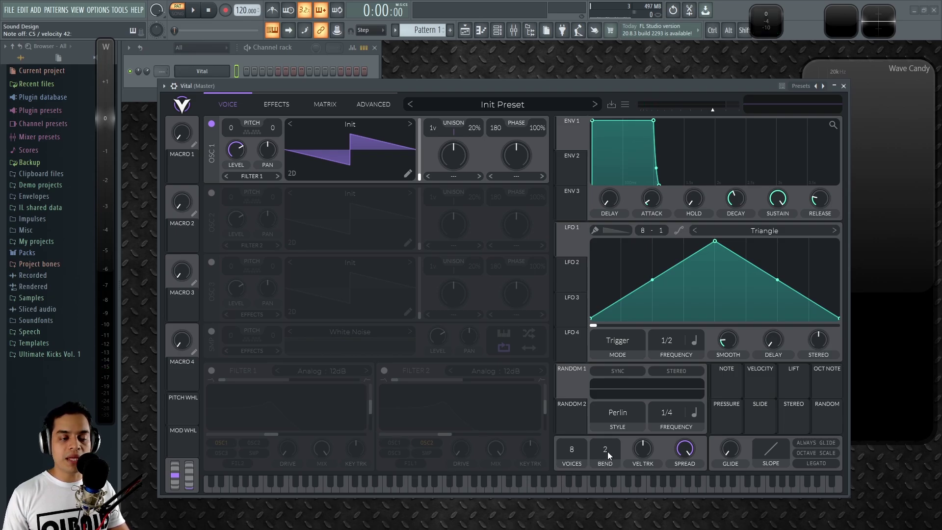
Step: Try a pitch bend range of 48 semitones, reset it to 2, and set it to 12 semitones
drag(605, 448, 607, 479)
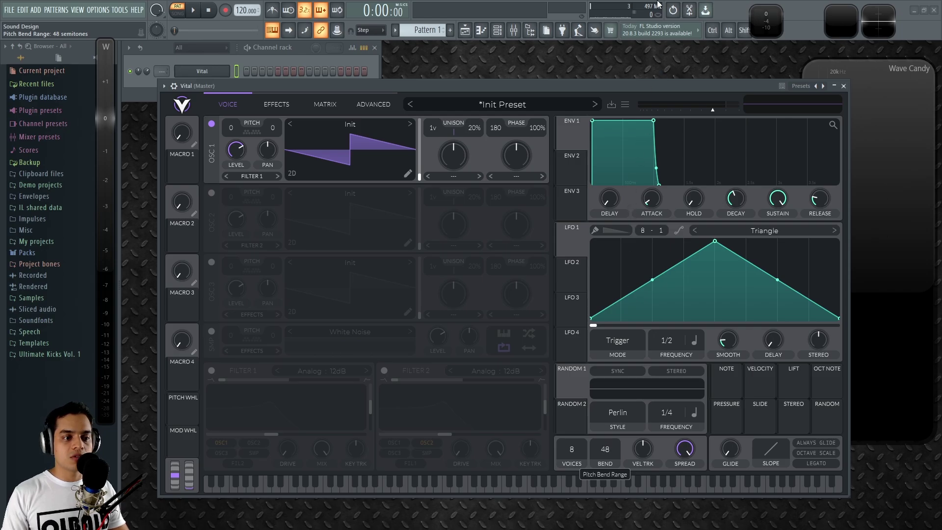
double_click(605, 450)
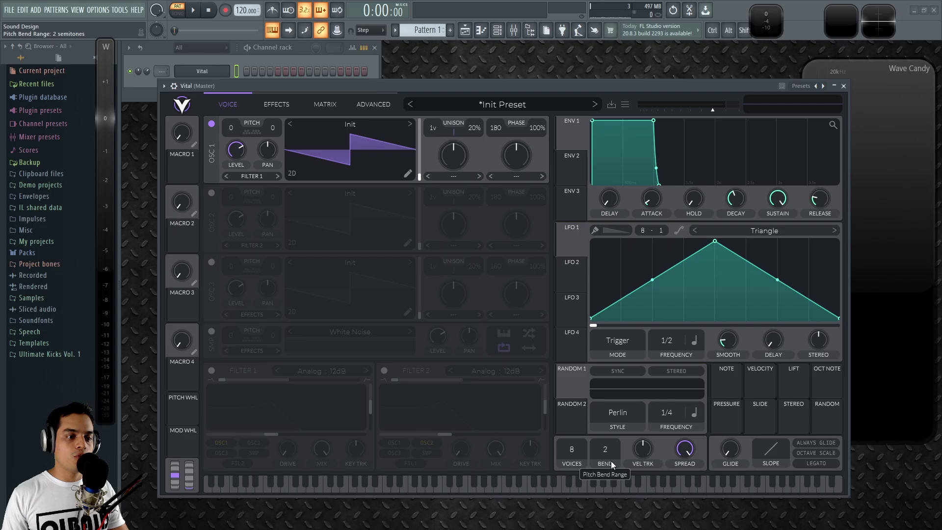
drag(621, 378, 623, 371)
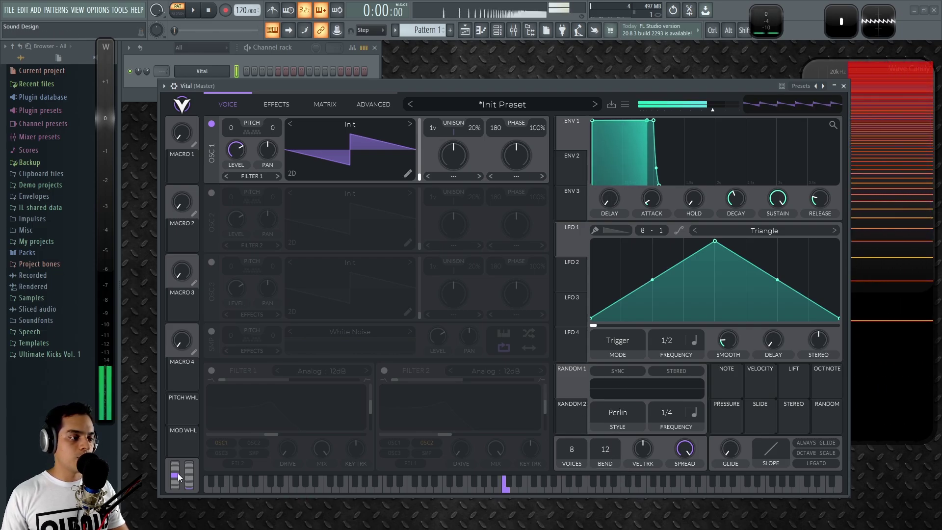
Step: Bend the pitch wheel fully up on a held note, and set the pitch bend range to 3 semitones
mouse_move(173, 479)
mouse_down()
mouse_move(186, 280)
mouse_move(178, 469)
mouse_up()
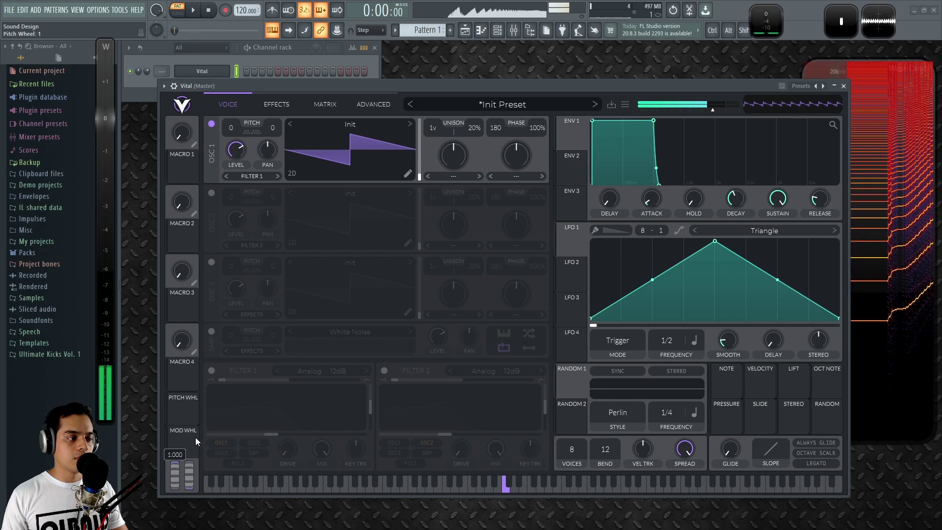
drag(617, 449, 617, 464)
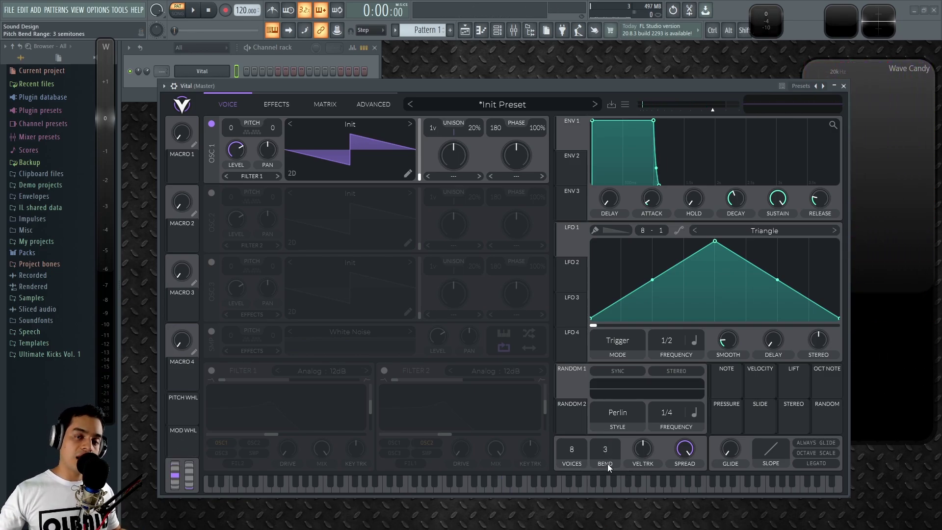
Step: Lower Vital's output volume slightly and reduce the polyphony to 2 voices
drag(573, 85, 573, 63)
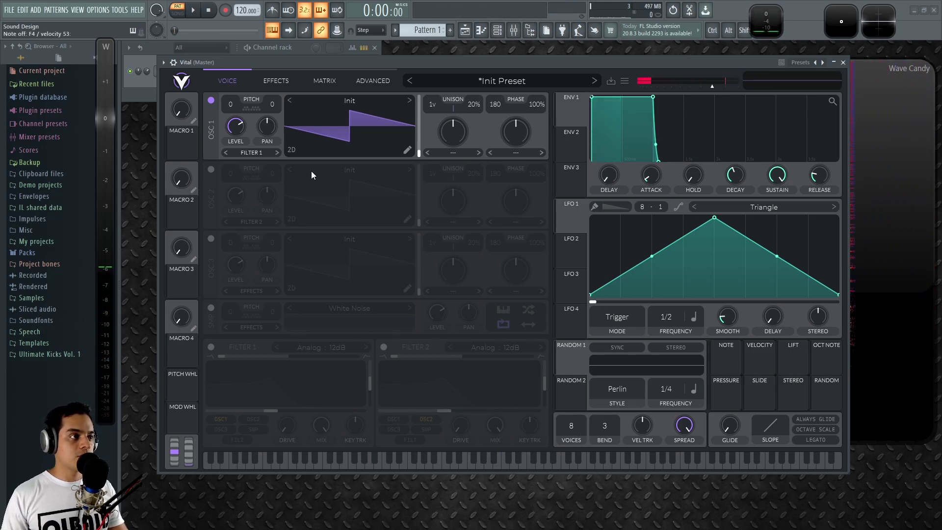
drag(711, 86, 701, 86)
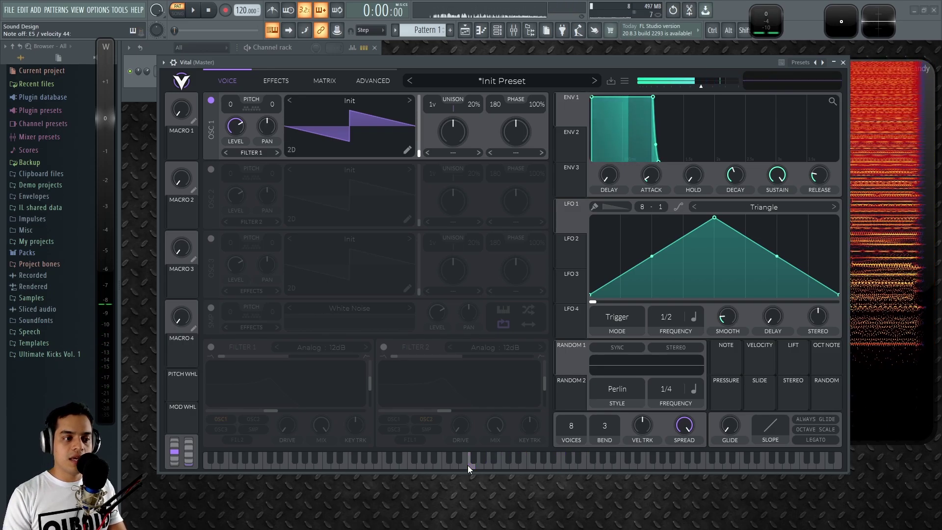
drag(573, 428, 575, 453)
drag(569, 498, 566, 519)
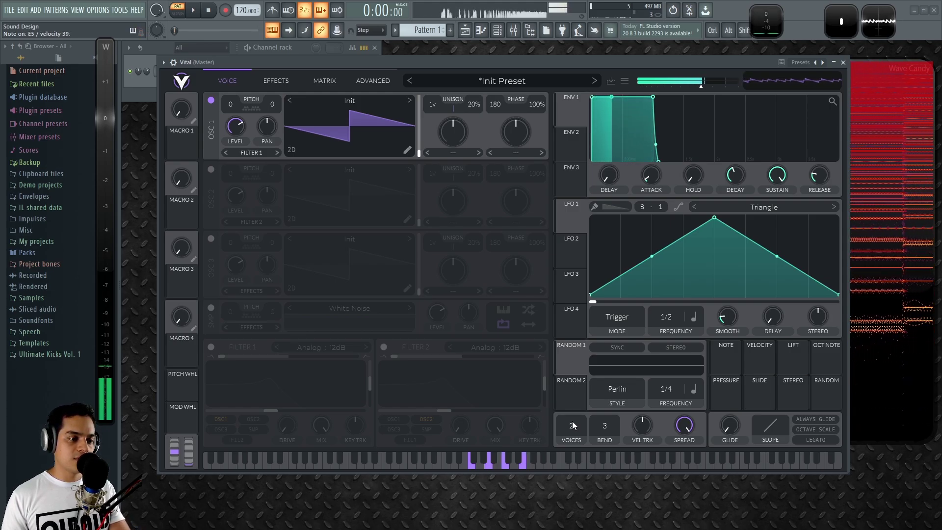
Step: Reduce the polyphony to 1 voice and play a test note on the keyboard
drag(613, 62, 589, 67)
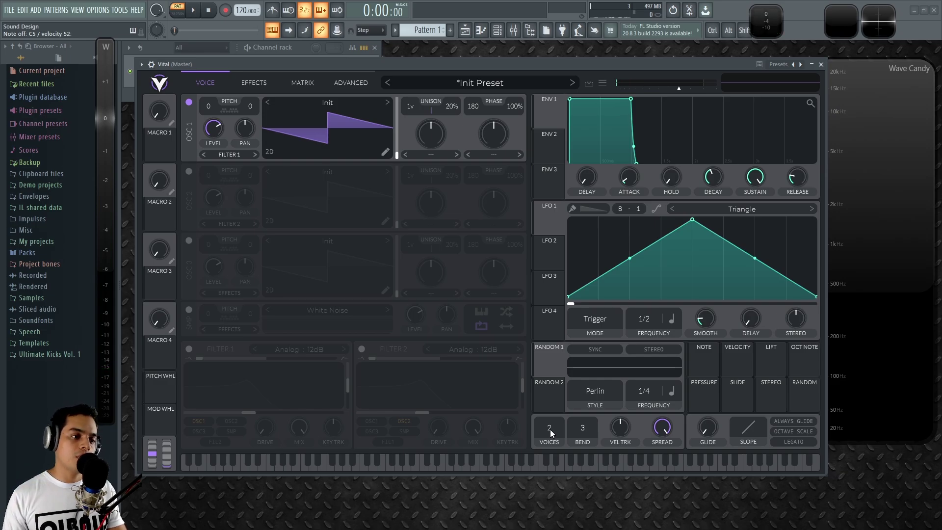
drag(549, 431, 561, 455)
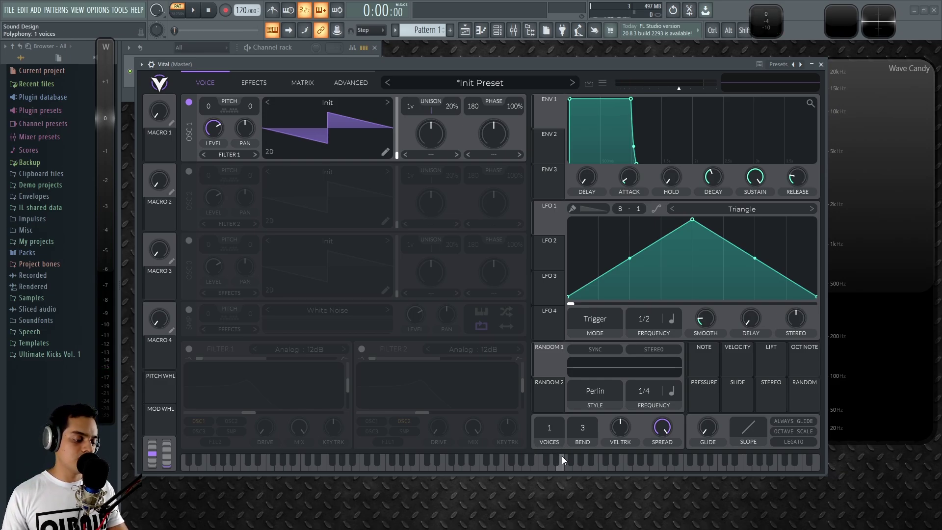
click(498, 469)
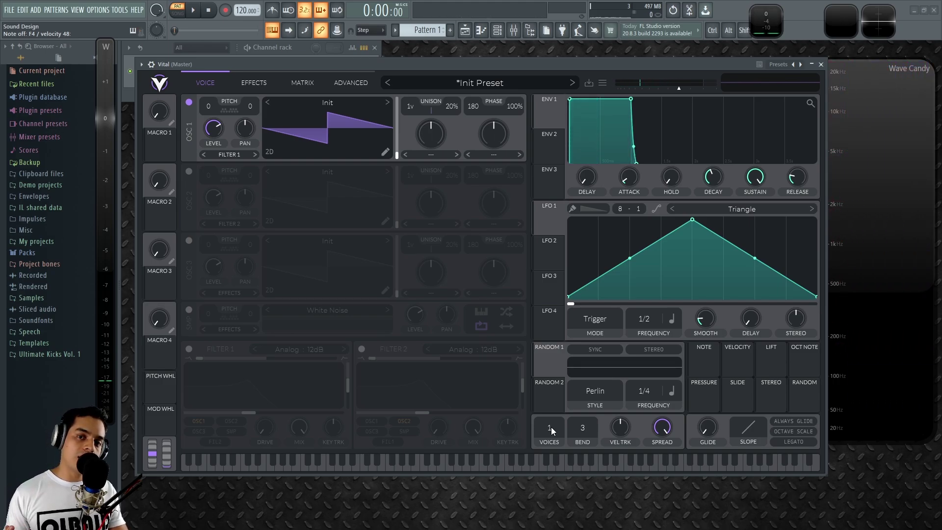
Step: Lengthen envelope 1's release while comparing notes at 2 voices of polyphony, and return the polyphony to 1 voice
drag(800, 185, 800, 157)
drag(551, 433, 557, 428)
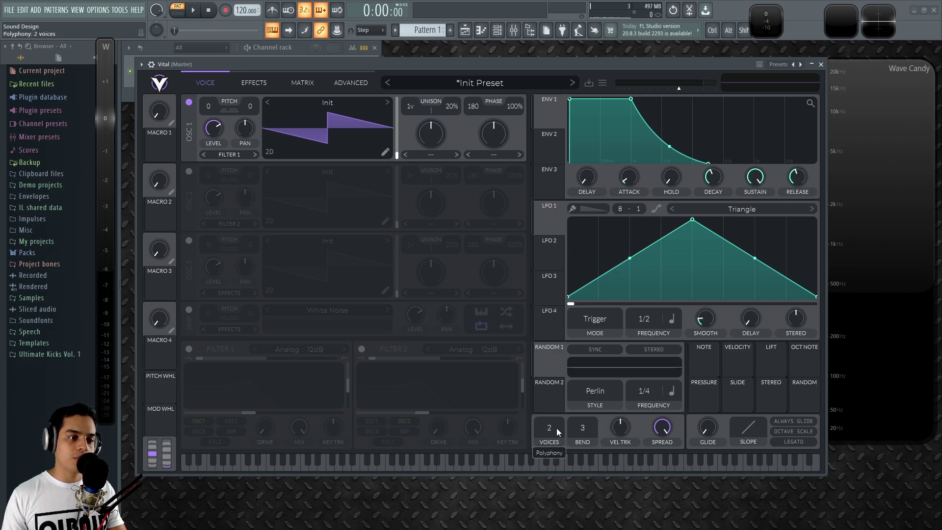
drag(650, 61, 627, 64)
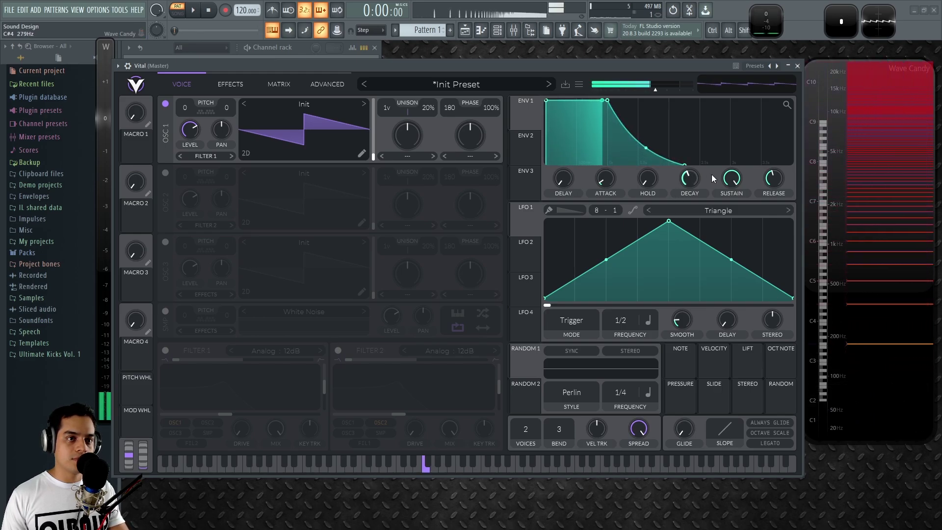
drag(776, 184, 782, 180)
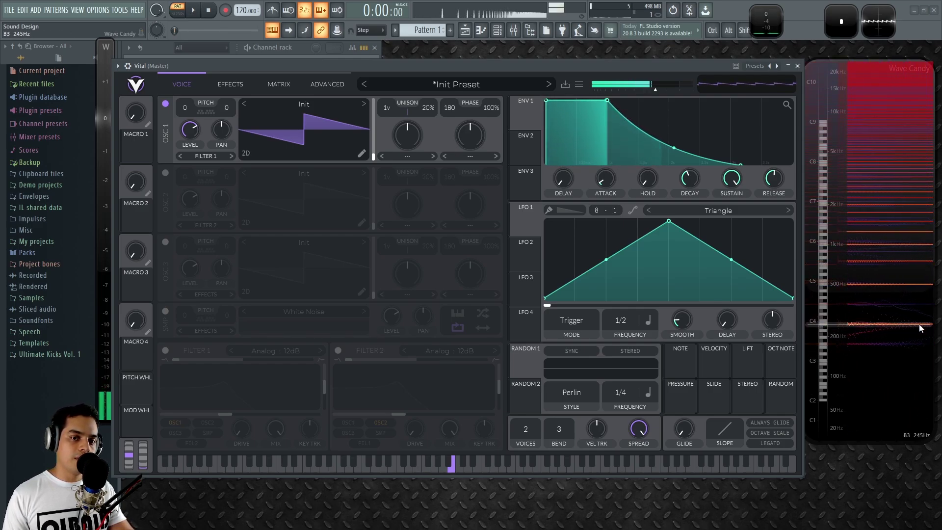
scroll(525, 436, down, 1)
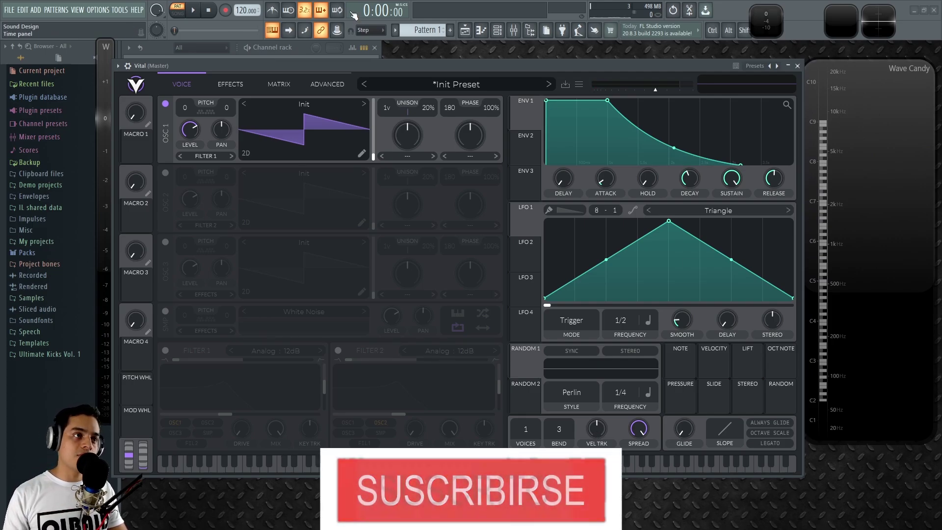
Step: Fill every 4th step of the Vital channel and show its step velocities in the graph editor
drag(381, 66, 418, 93)
right_click(225, 70)
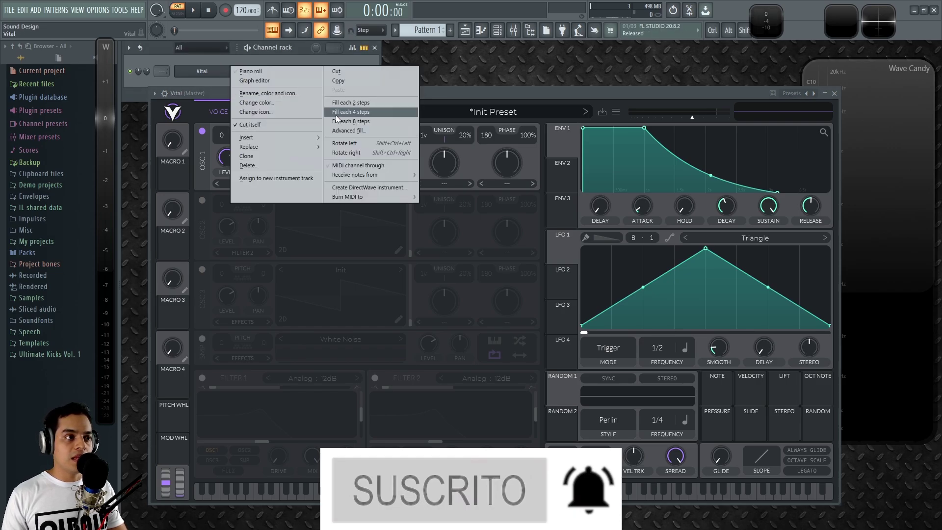
click(370, 112)
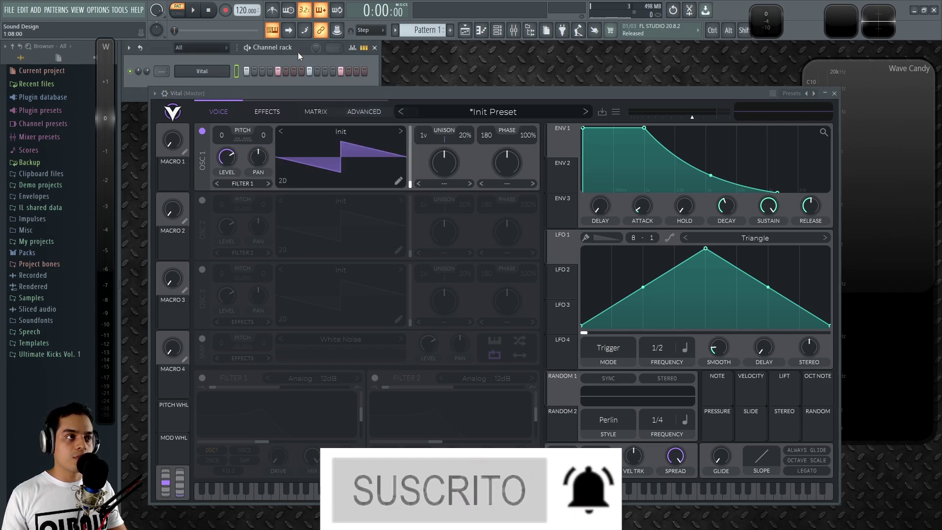
drag(289, 92, 276, 185)
click(353, 49)
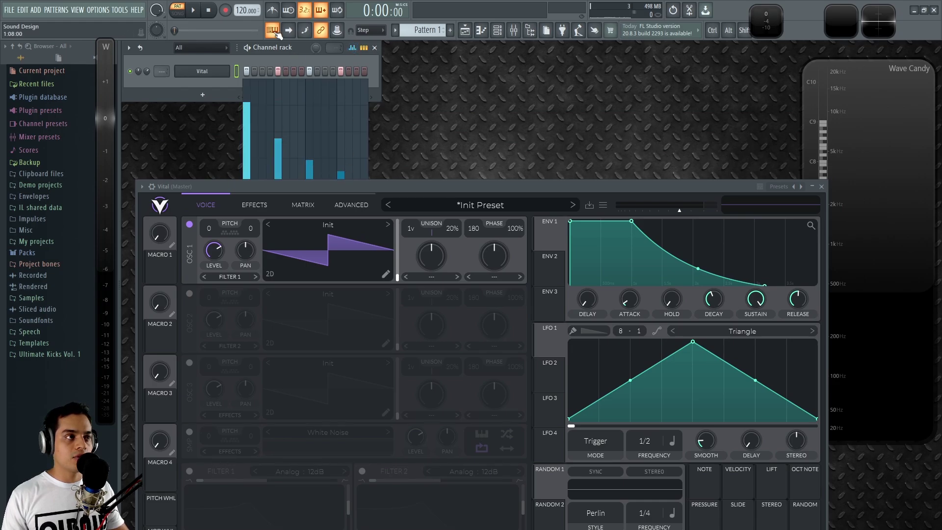
Step: Play the pattern with Velocity Track raised to maximum and compare the sound with the step velocity graph
click(194, 11)
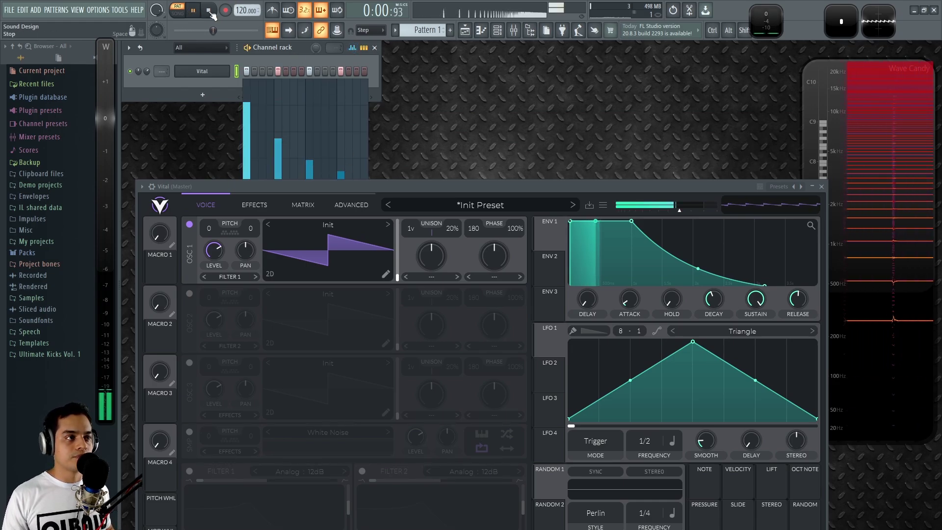
drag(439, 186, 420, 139)
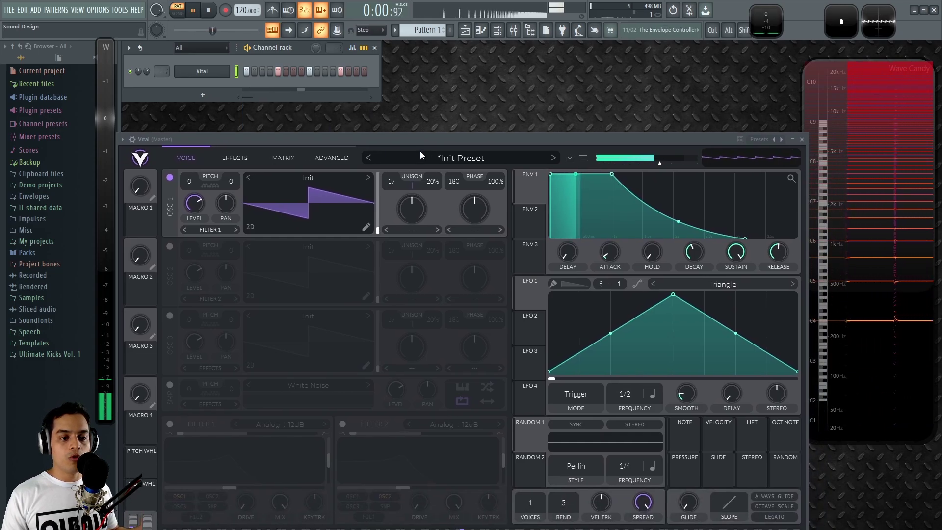
drag(601, 144, 596, 110)
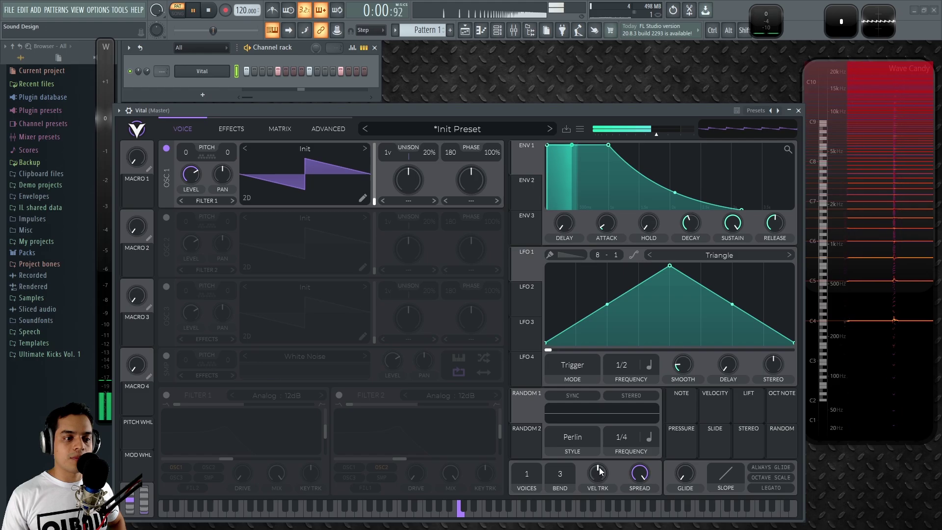
drag(597, 476, 627, 294)
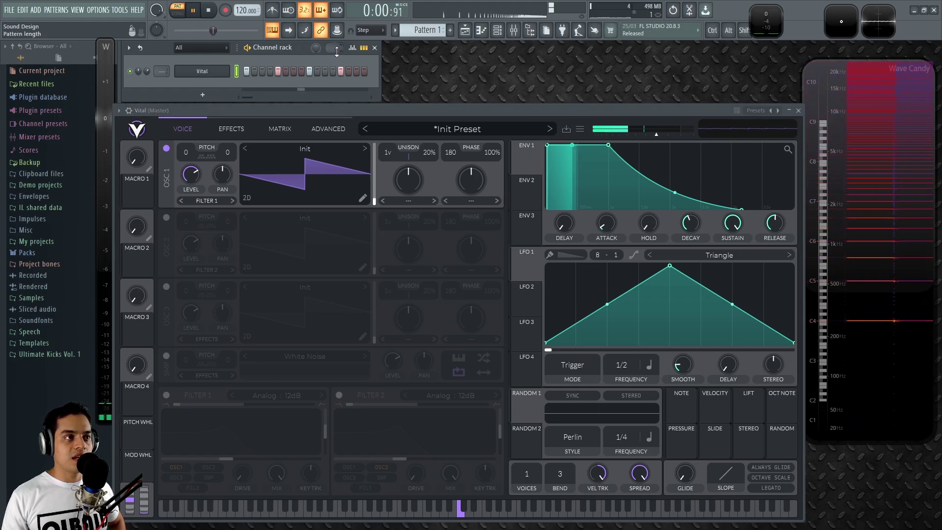
click(333, 90)
drag(341, 117, 346, 241)
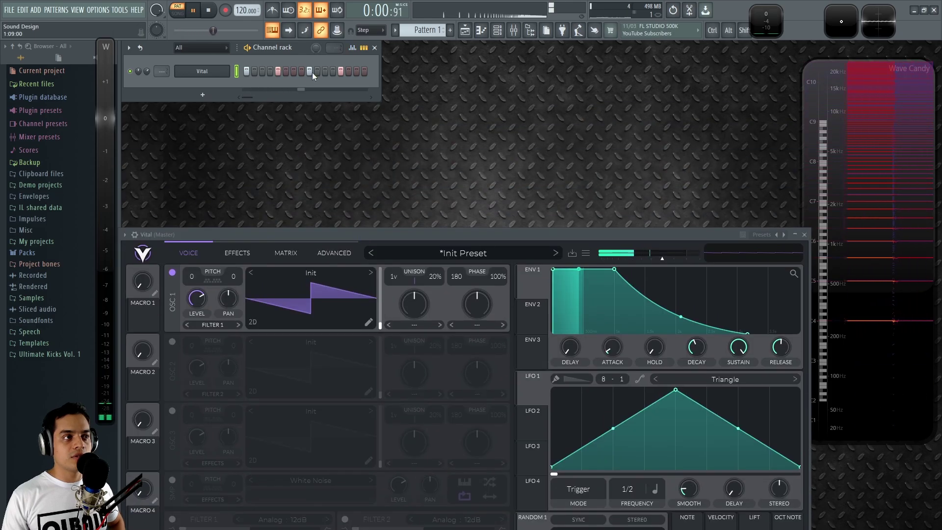
click(352, 47)
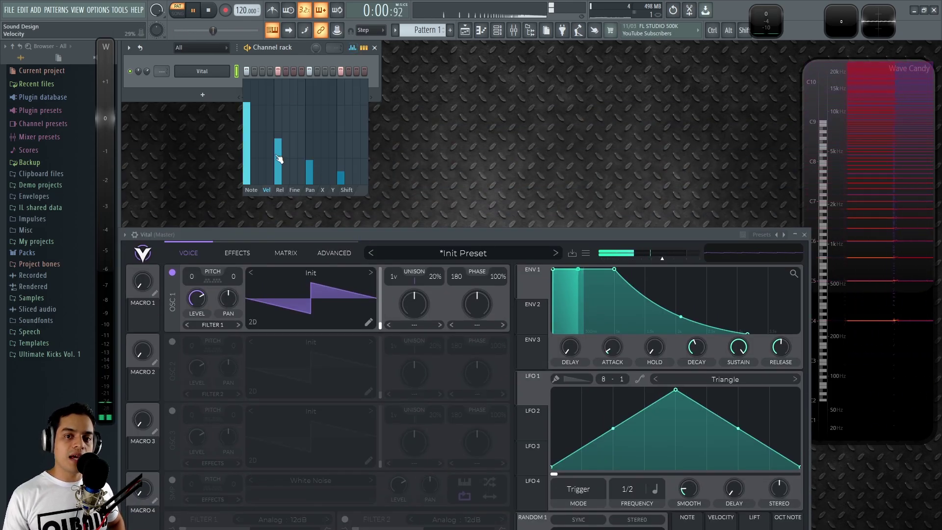
Step: Stop playback and turn Velocity Track back down toward its centre position
drag(443, 231, 415, 130)
key(space)
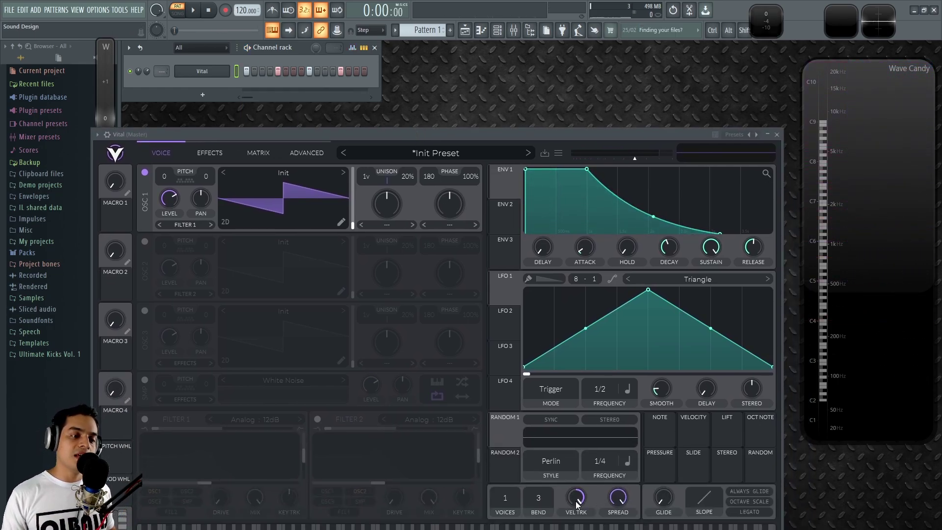
mouse_move(577, 500)
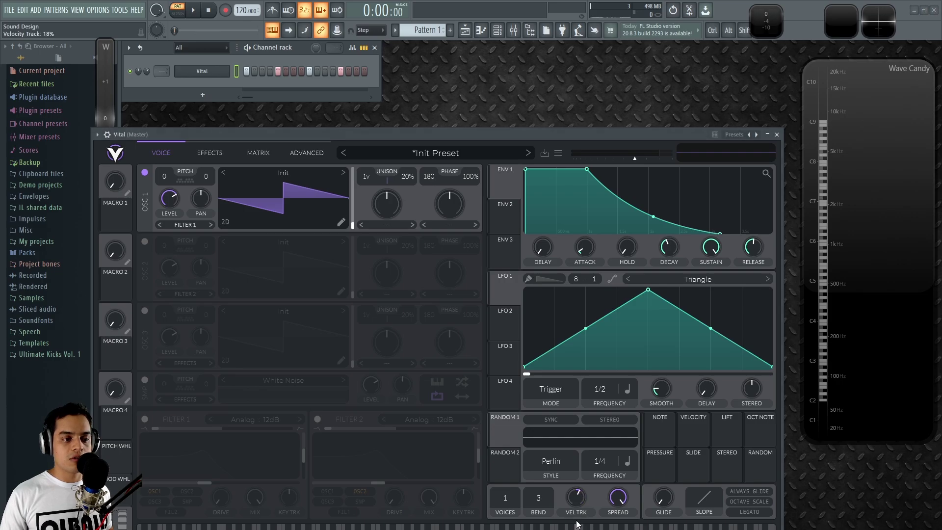
Step: Replay the pattern with the reduced velocity tracking, check it against the step velocity graph, and stop playback
drag(548, 134, 539, 187)
key(space)
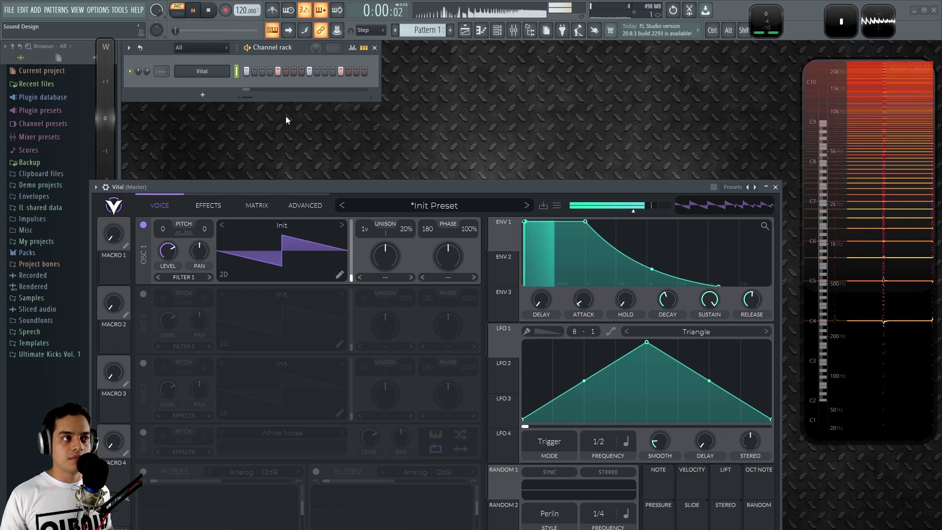
key(space)
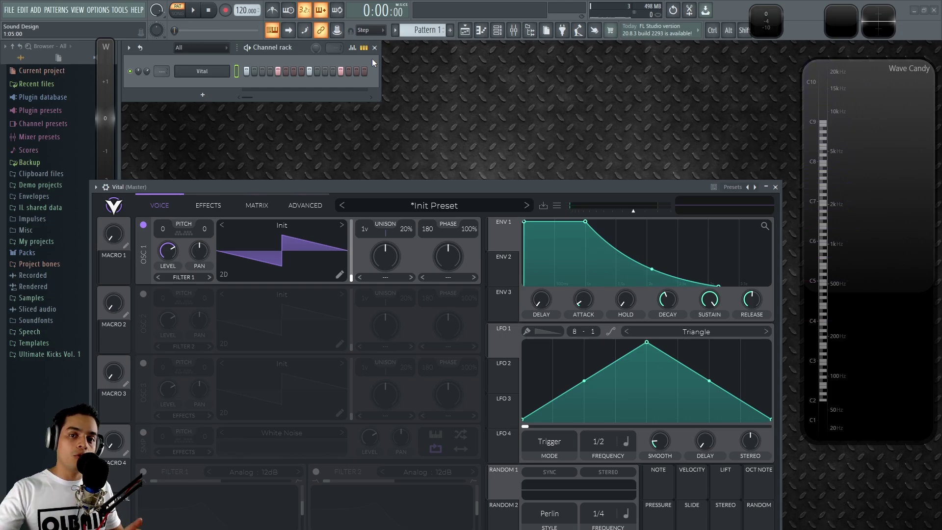
key(space)
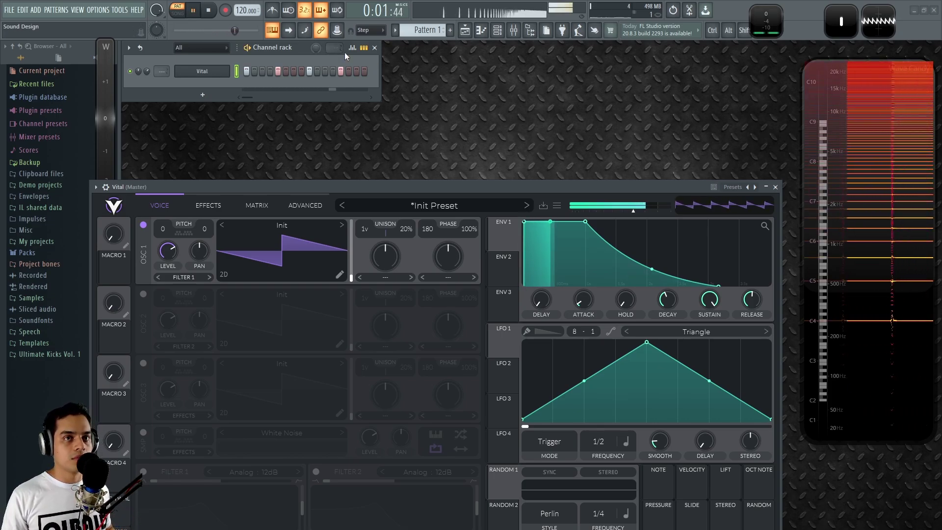
click(352, 48)
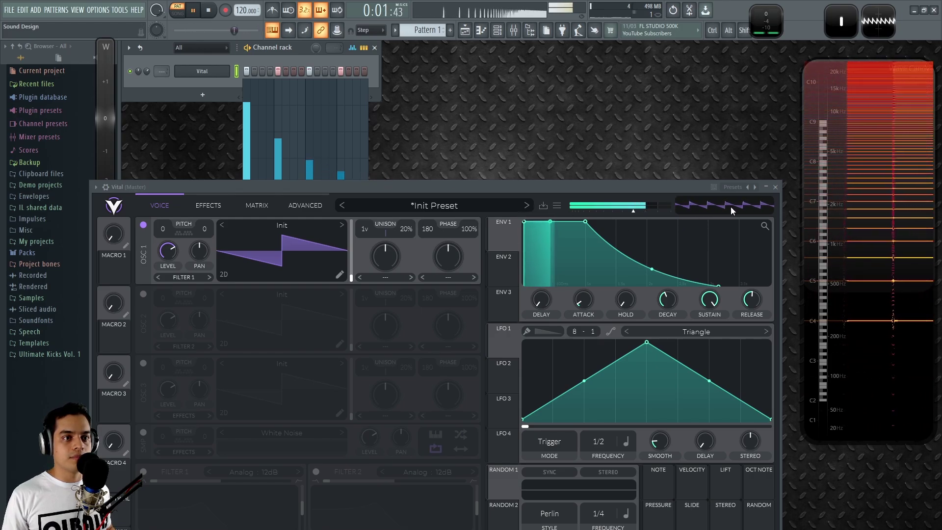
key(space)
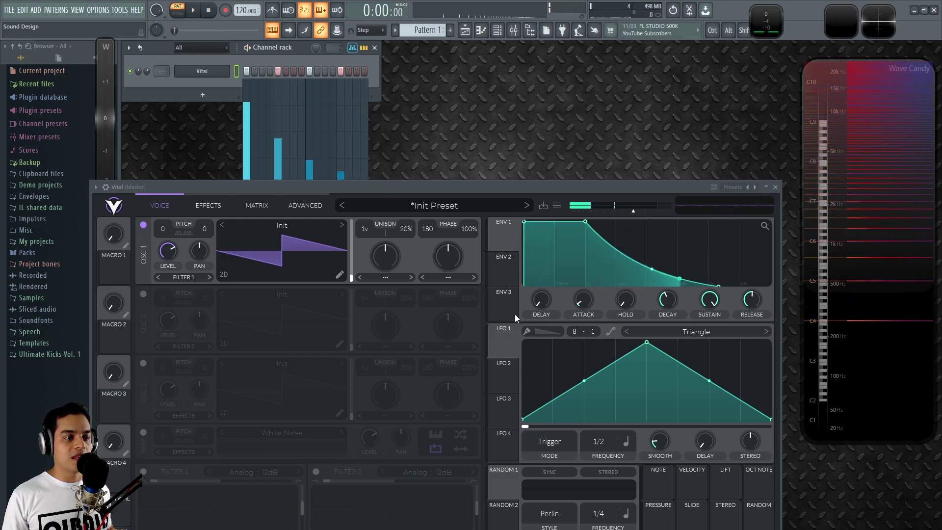
drag(526, 180, 520, 91)
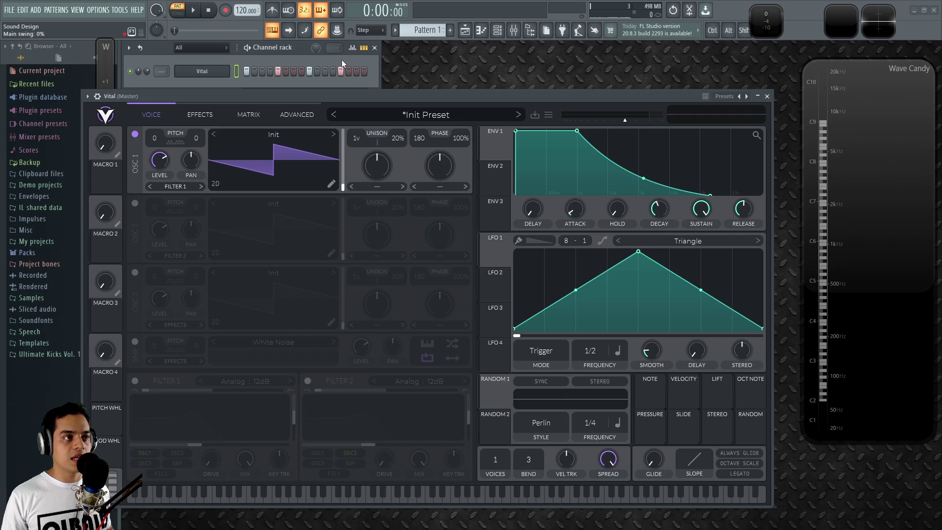
Step: Set oscillator 1's unison to 16 voices at 18% detune and the polyphony to 3 voices
drag(445, 102, 448, 76)
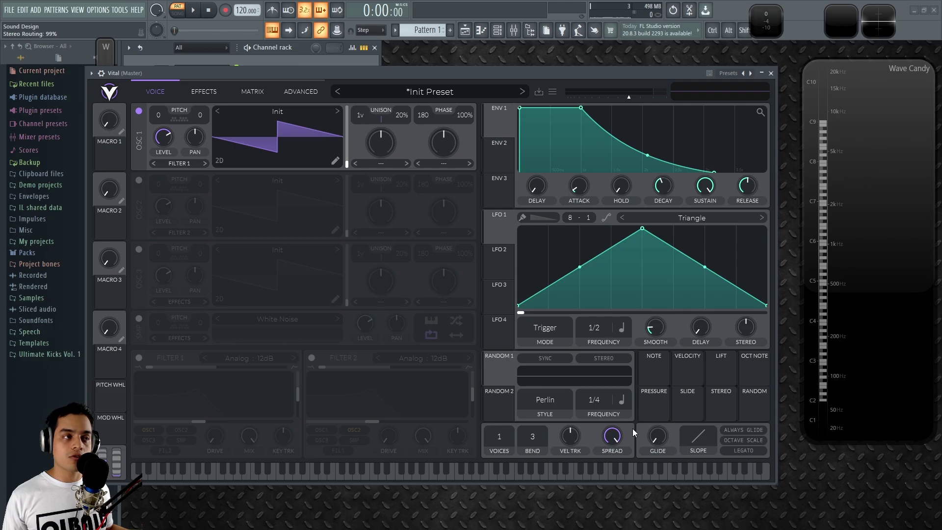
drag(404, 77, 404, 76)
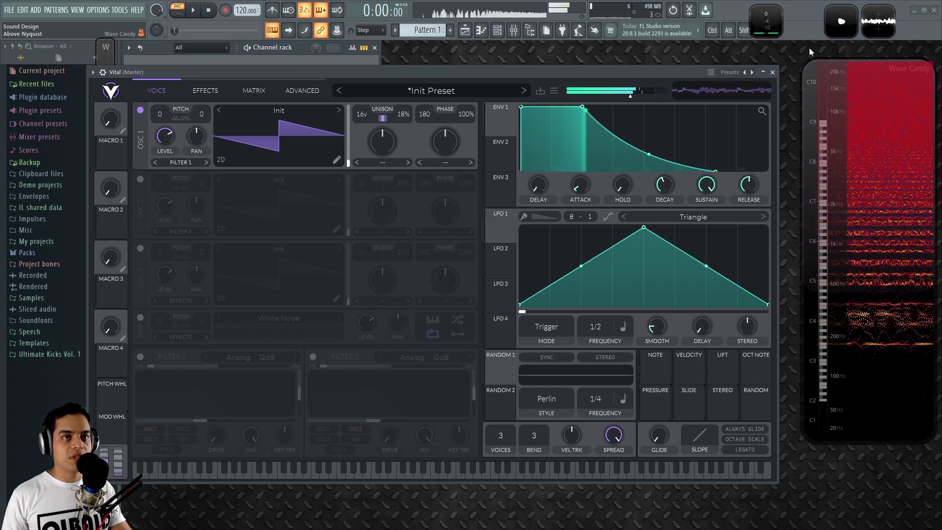
Step: Sweep Spread from its minimum up to full while playing notes, checking the stereo image in the enlarged Wave Candy vectorscope
click(826, 26)
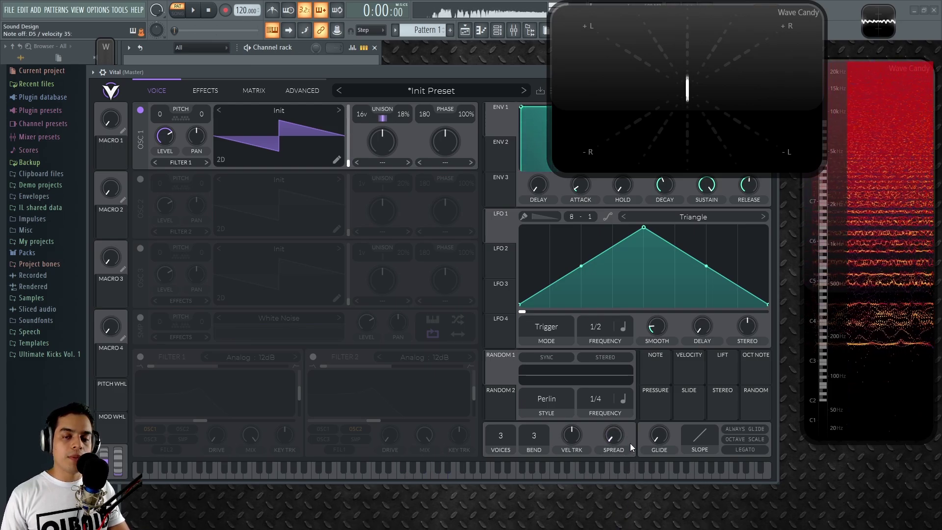
drag(616, 428, 608, 301)
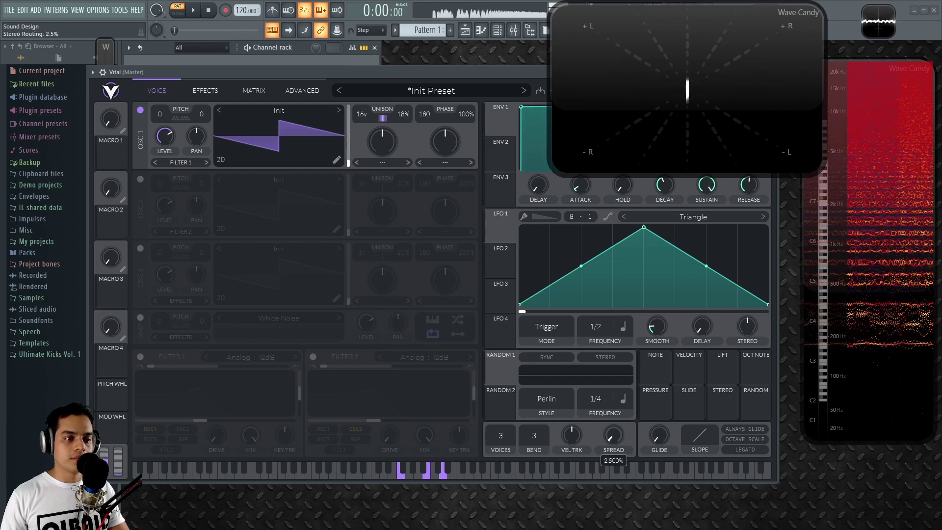
key(Escape)
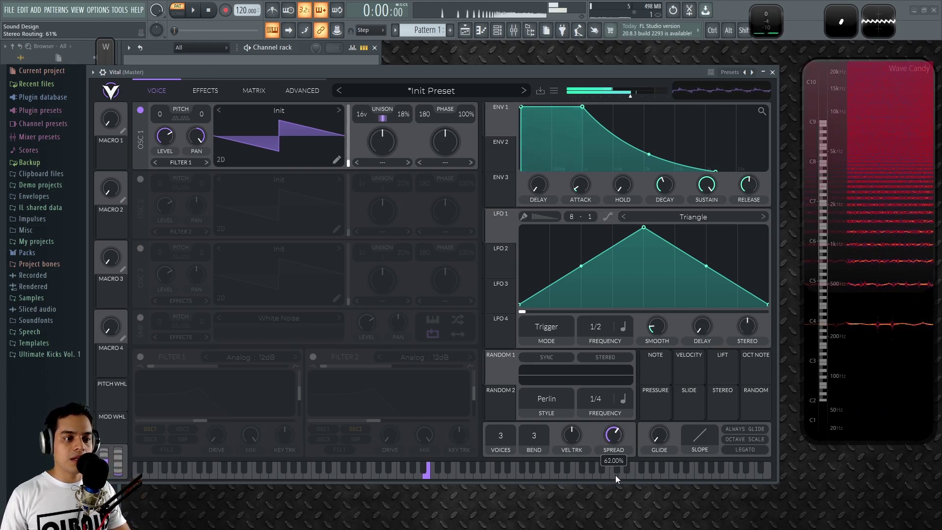
drag(621, 440, 620, 343)
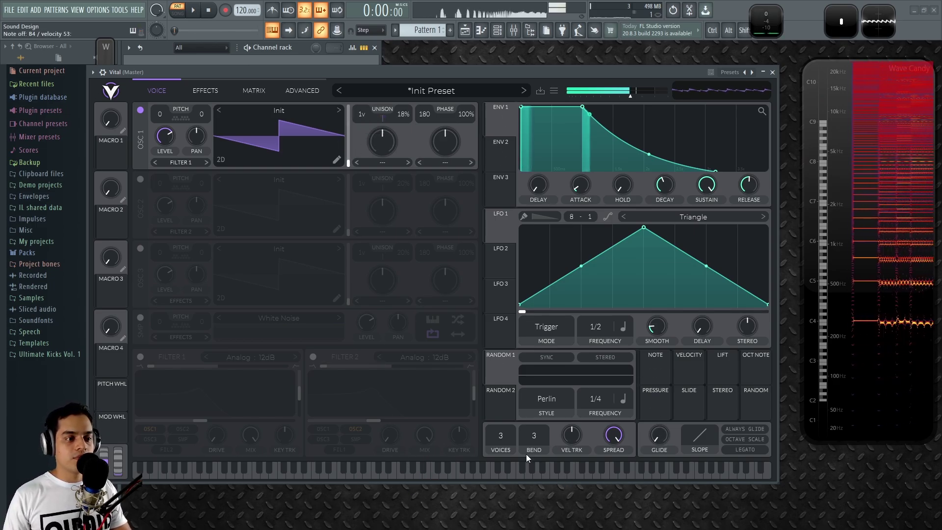
Step: Set the polyphony to 1 voice and raise Glide from its minimum while playing notes to compare the pitch slides
scroll(500, 449, down, 2)
scroll(748, 185, down, 3)
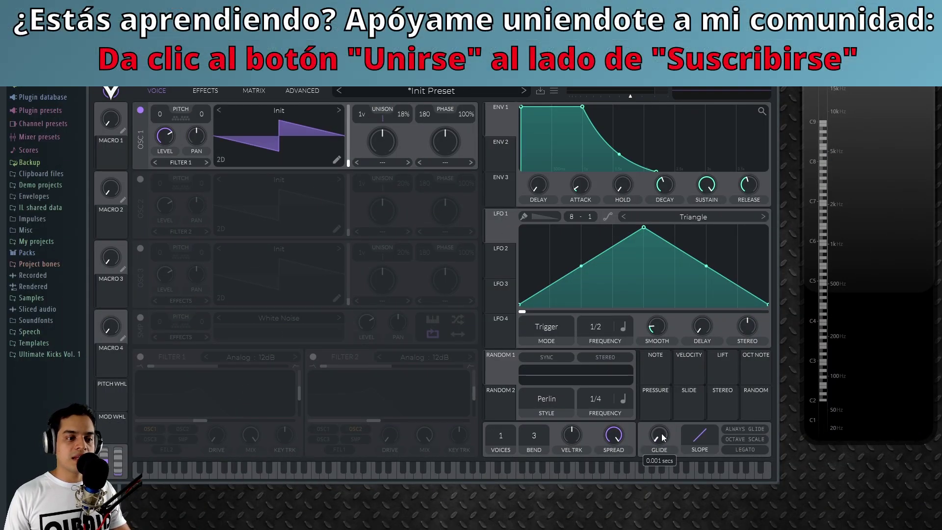
scroll(659, 435, up, 1)
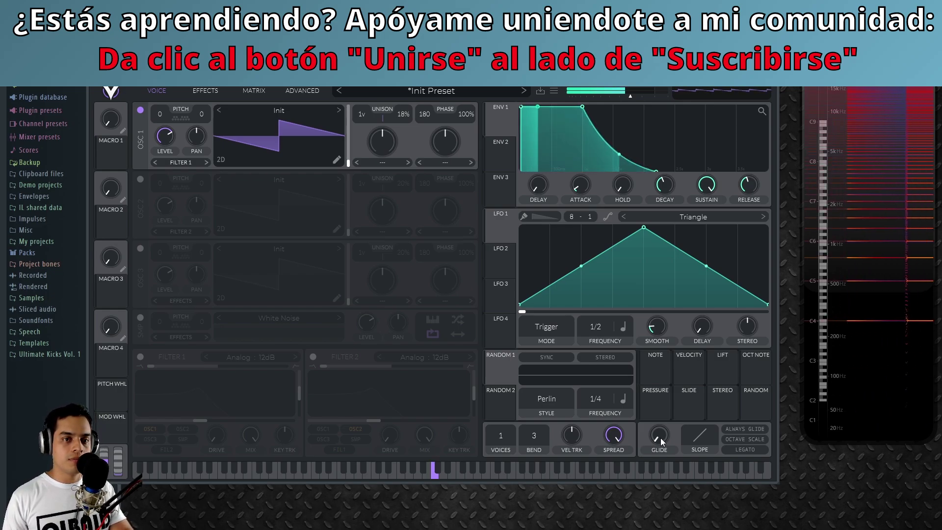
click(469, 478)
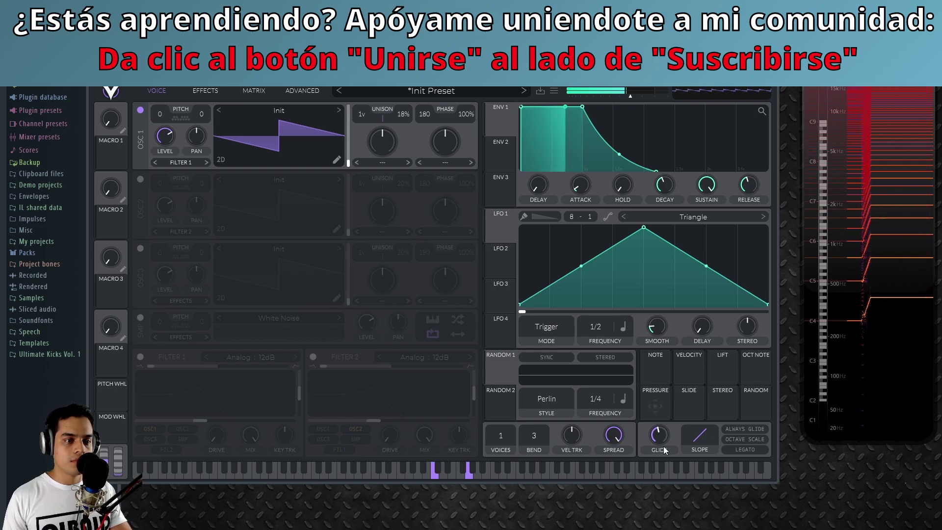
drag(659, 437, 667, 423)
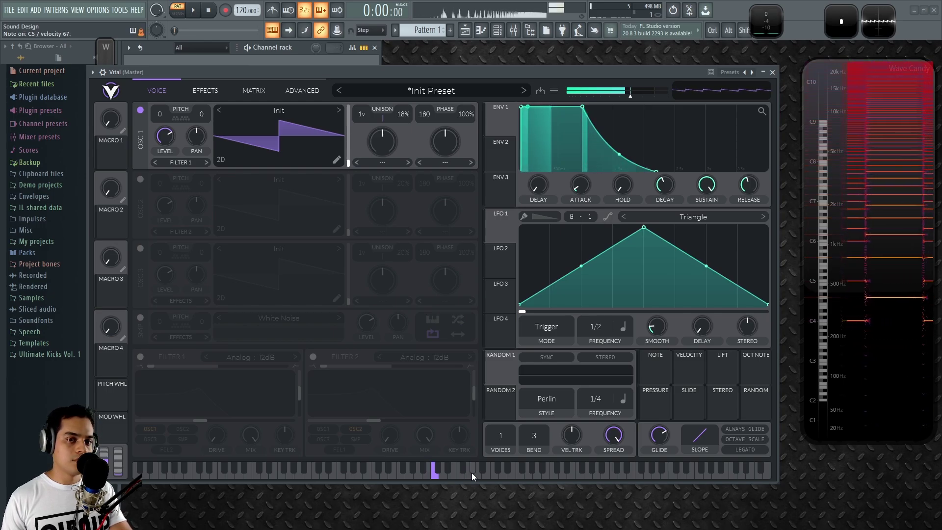
Step: Lengthen Envelope 1's release and toggle Always Glide to test gliding between separately played notes
drag(755, 187, 755, 178)
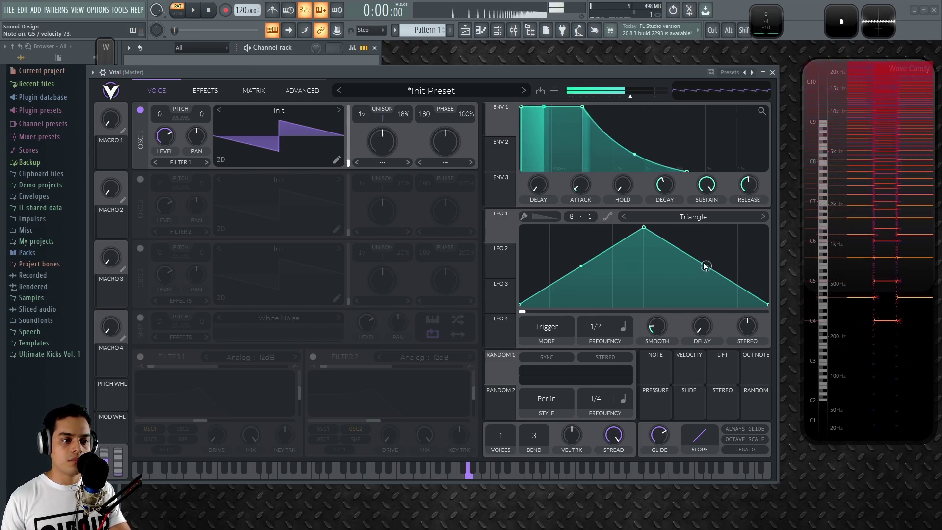
click(738, 428)
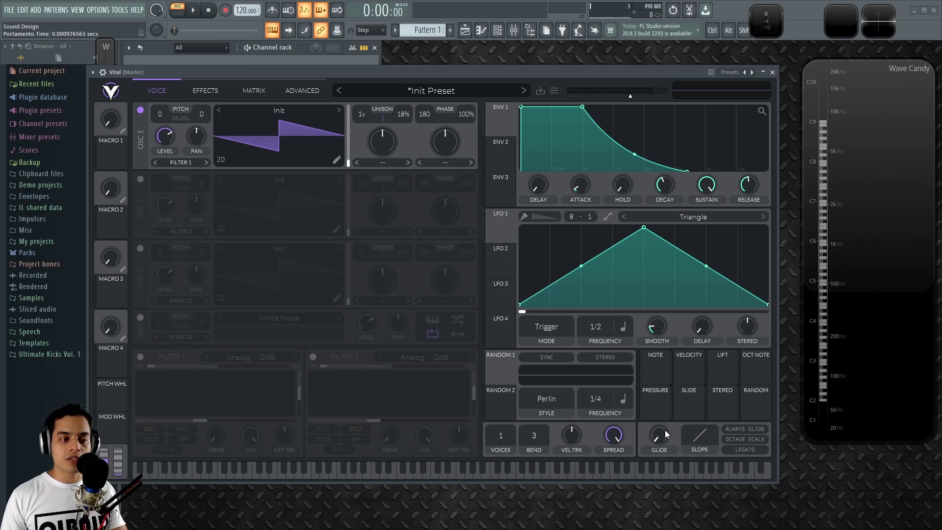
Step: Raise Glide to about 0.829 secs, test upward and downward Slope curves with played notes, and reset Slope to 0
drag(672, 397, 673, 390)
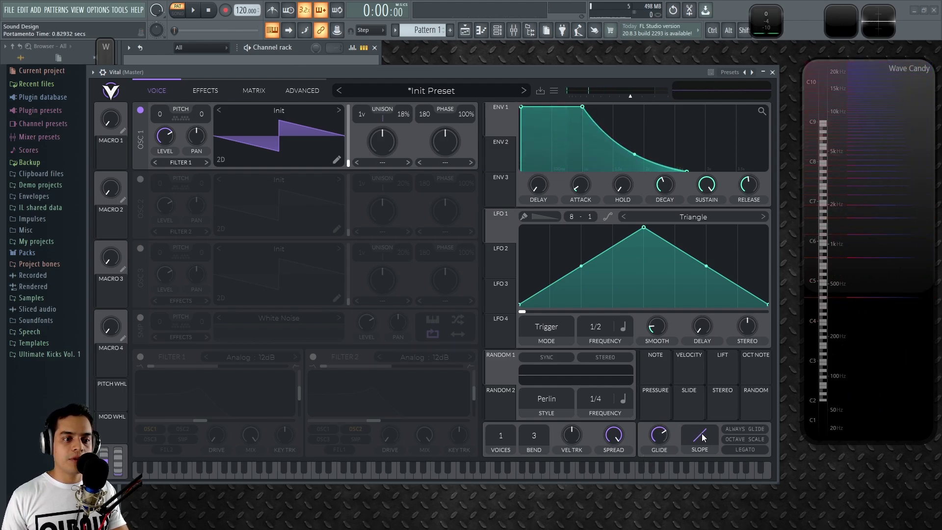
drag(702, 433, 699, 362)
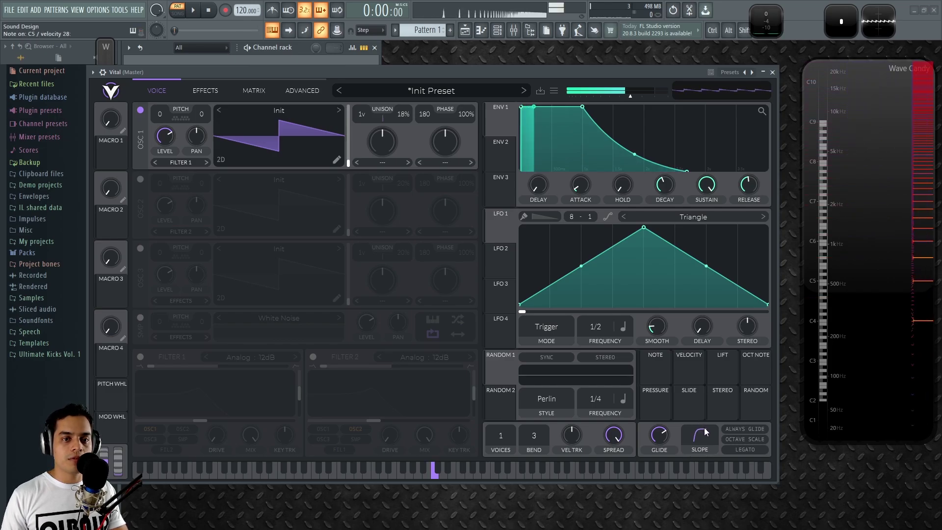
drag(702, 430, 702, 482)
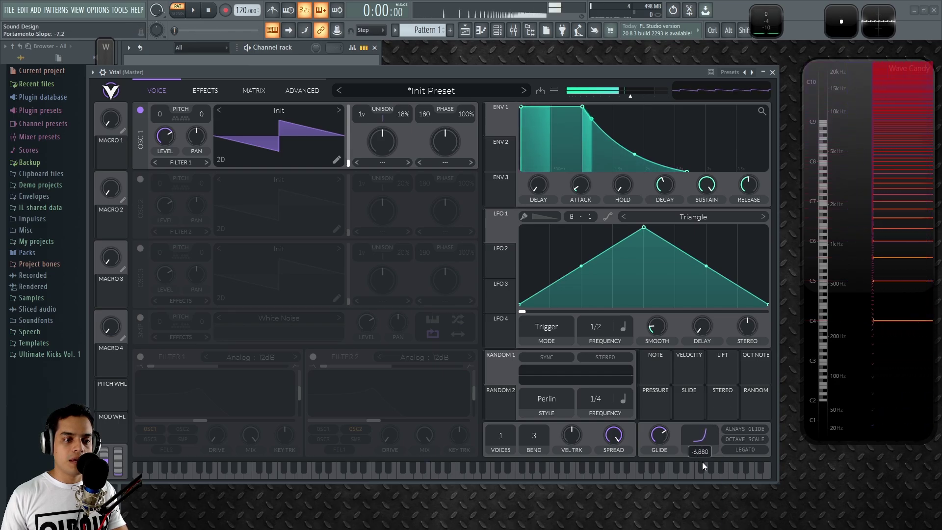
drag(707, 443, 697, 438)
double_click(702, 438)
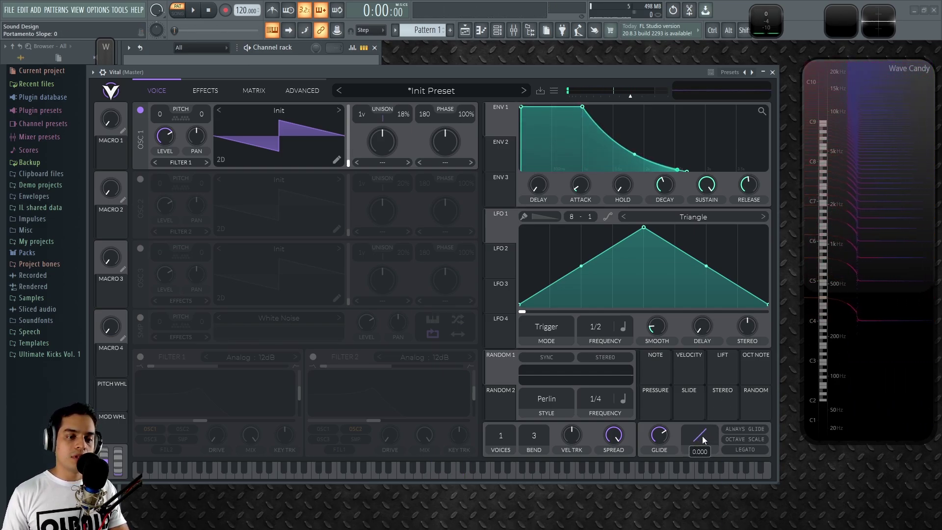
Step: Toggle Octave Scale and play notes one or more octaves apart to compare their glide times in the spectrum
click(755, 440)
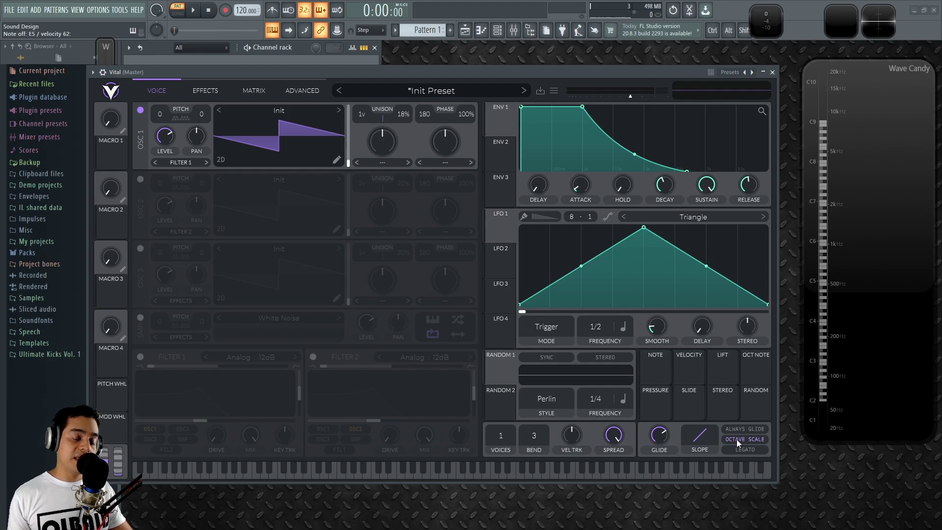
click(736, 439)
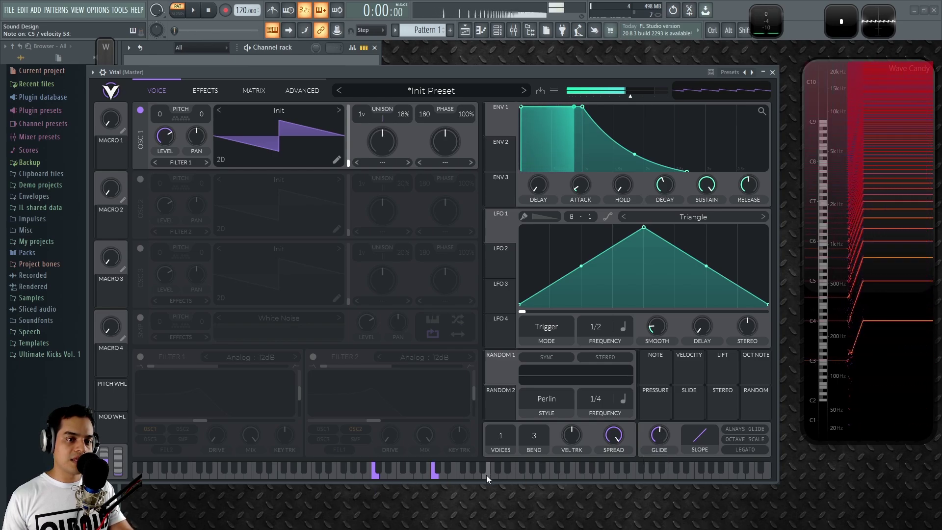
click(546, 476)
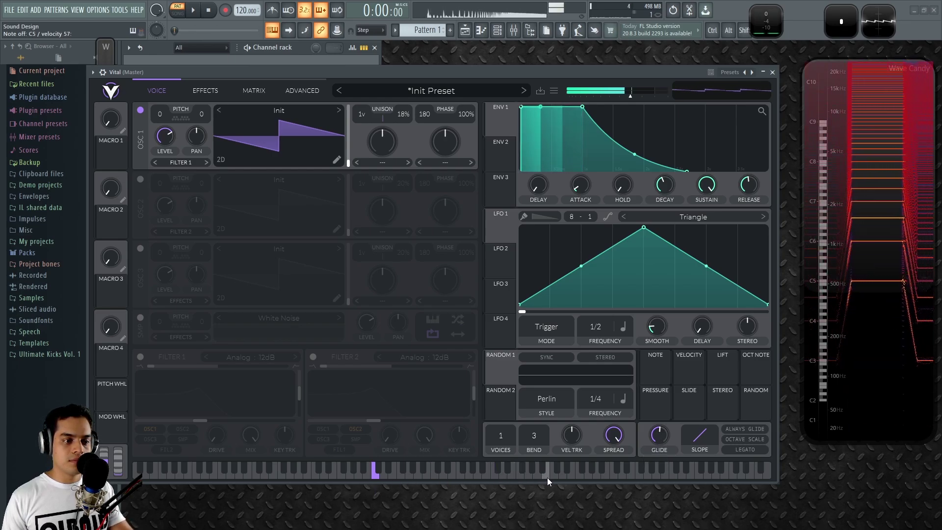
click(615, 477)
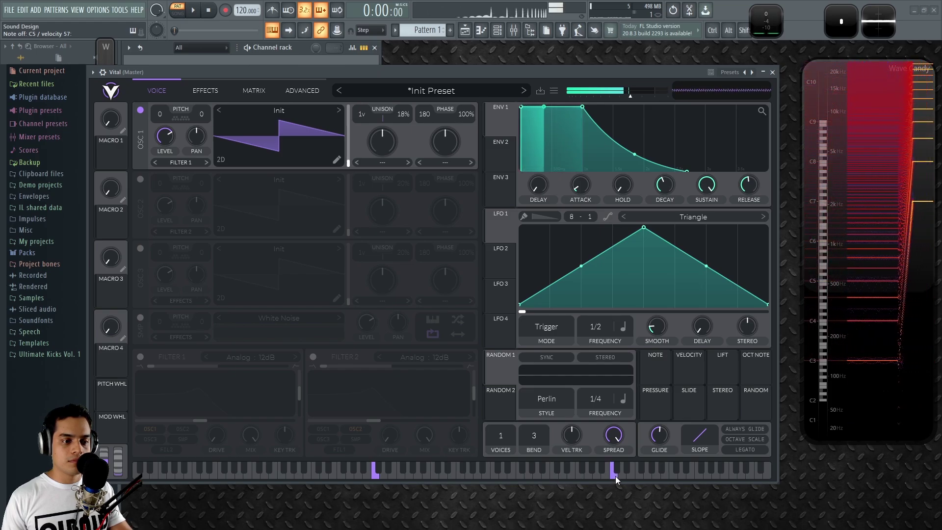
click(675, 476)
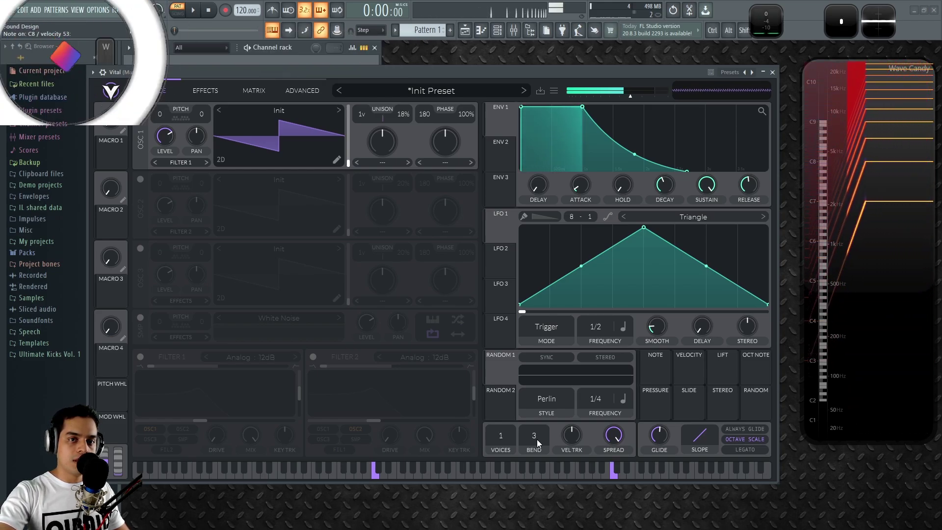
Step: Lengthen Envelope 1's attack, adjust its release to about 0.481 secs, and compare overlapping notes with Legato on and off
click(749, 448)
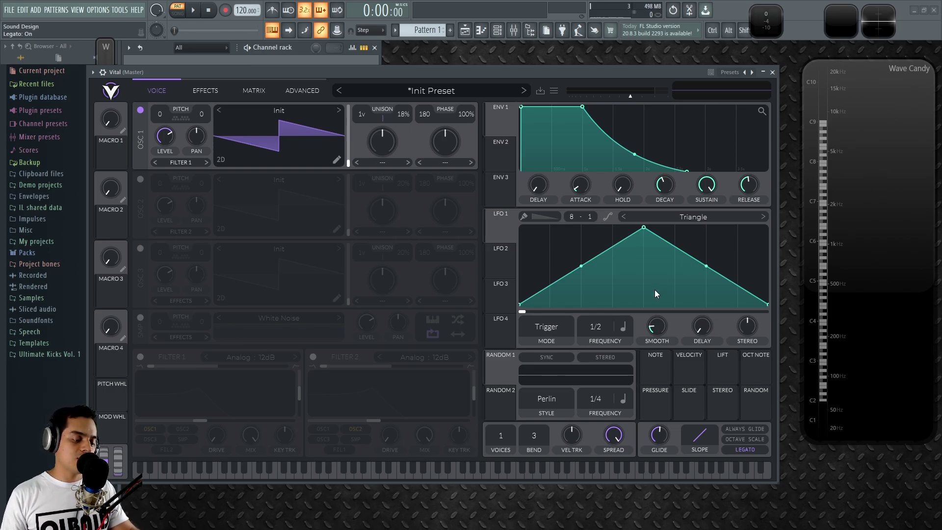
drag(580, 186, 599, 169)
drag(730, 184, 736, 195)
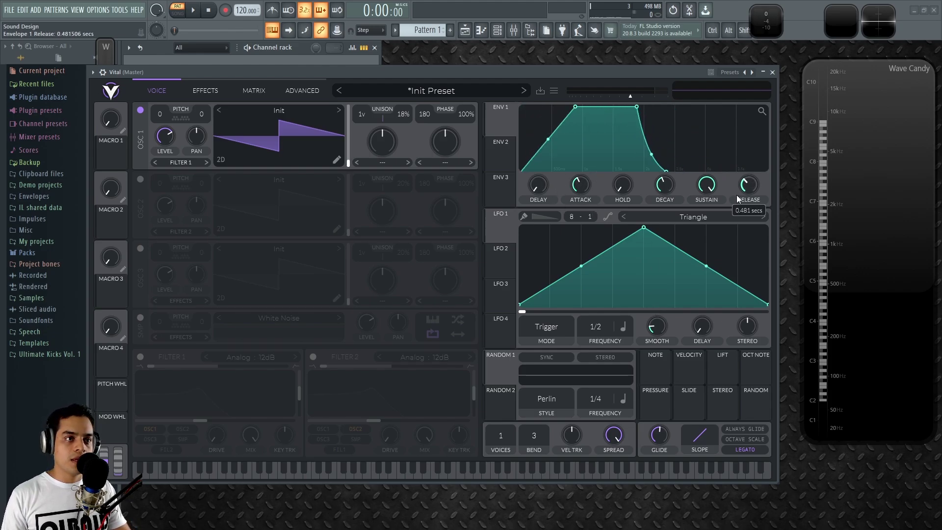
click(752, 452)
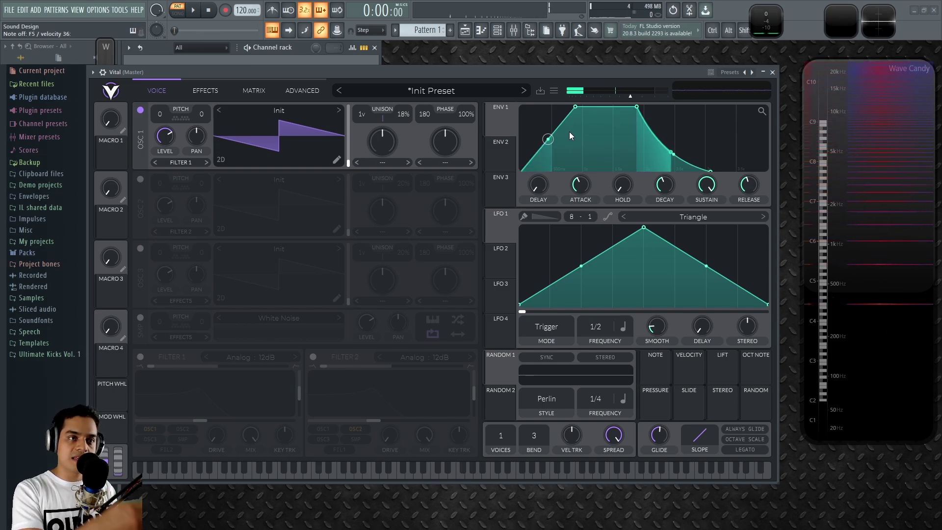
click(746, 449)
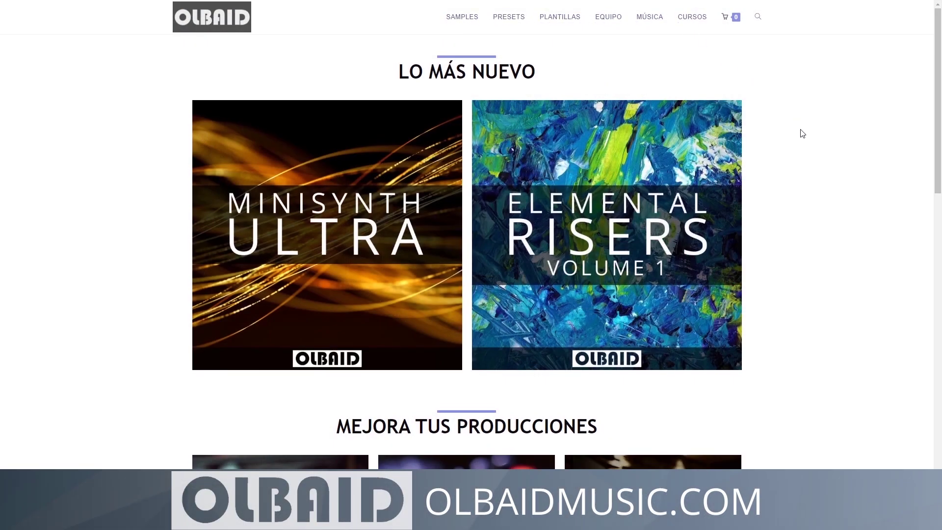
scroll(800, 132, down, 6)
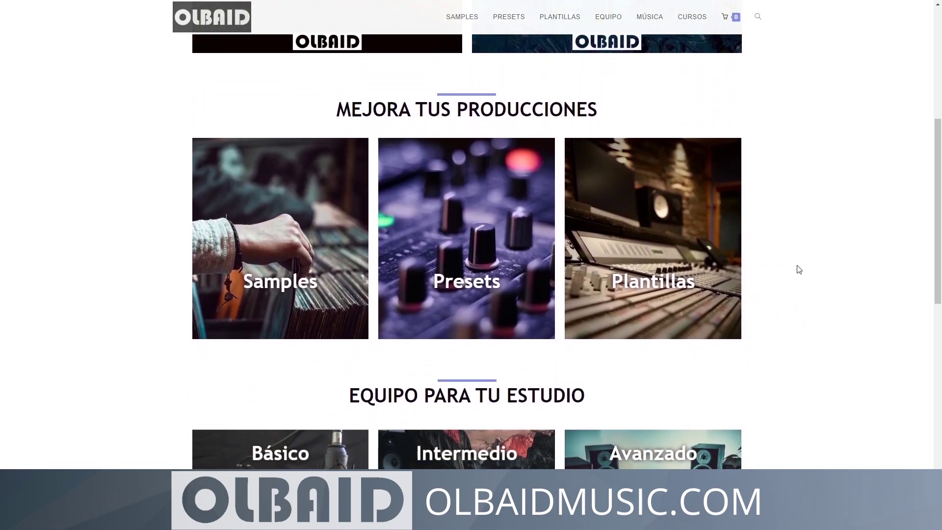
scroll(799, 270, down, 7)
scroll(790, 341, down, 1)
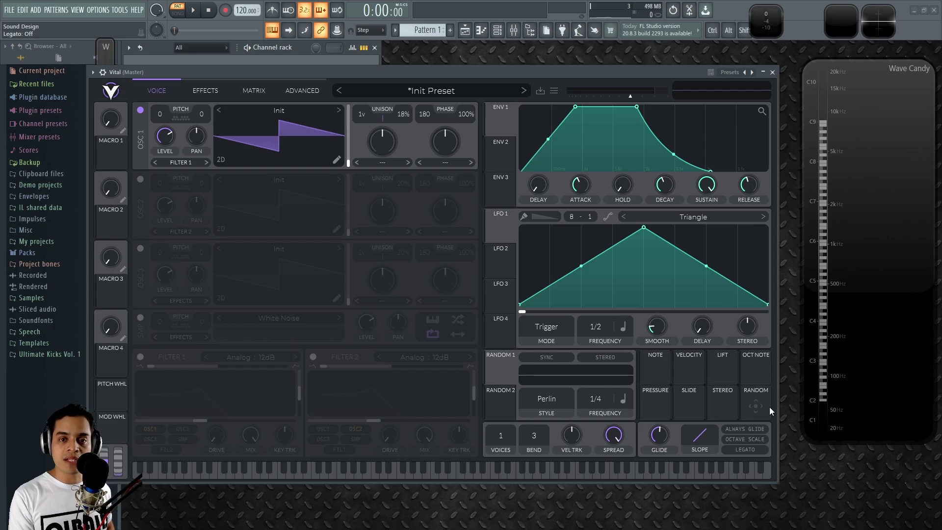